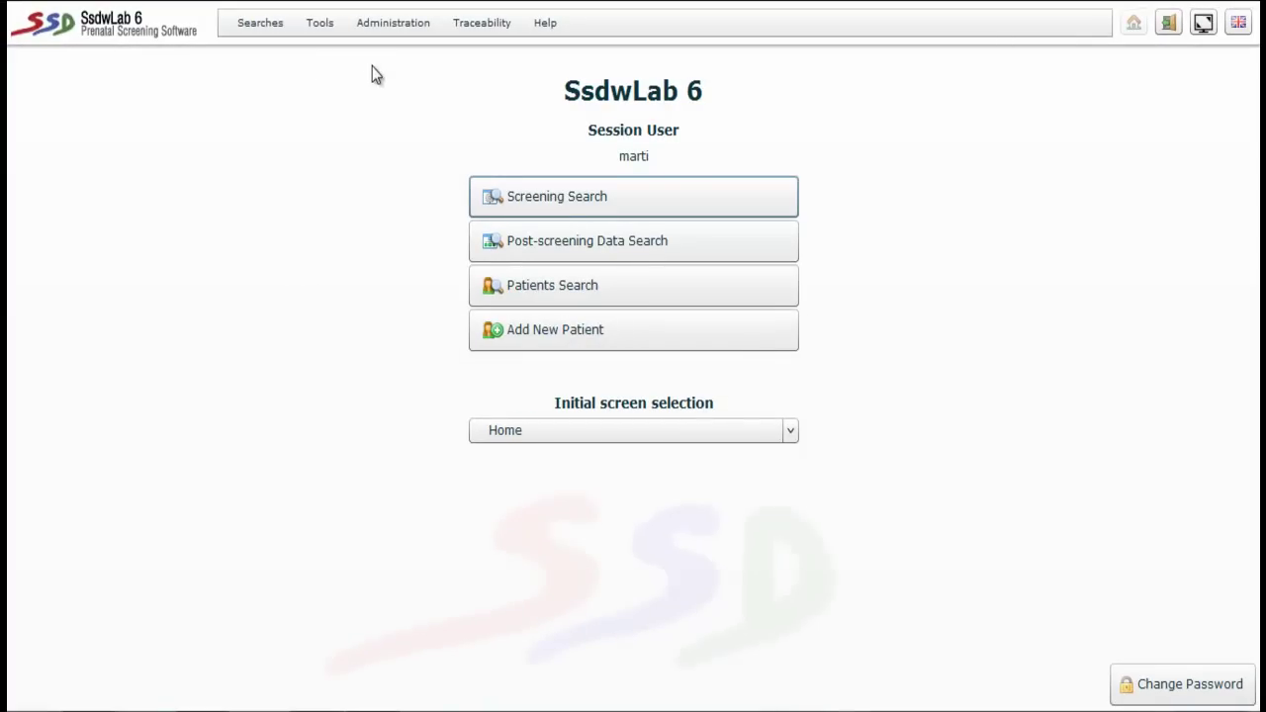
Step: Open the Percentage of positive cases report from the quality controls
click(318, 30)
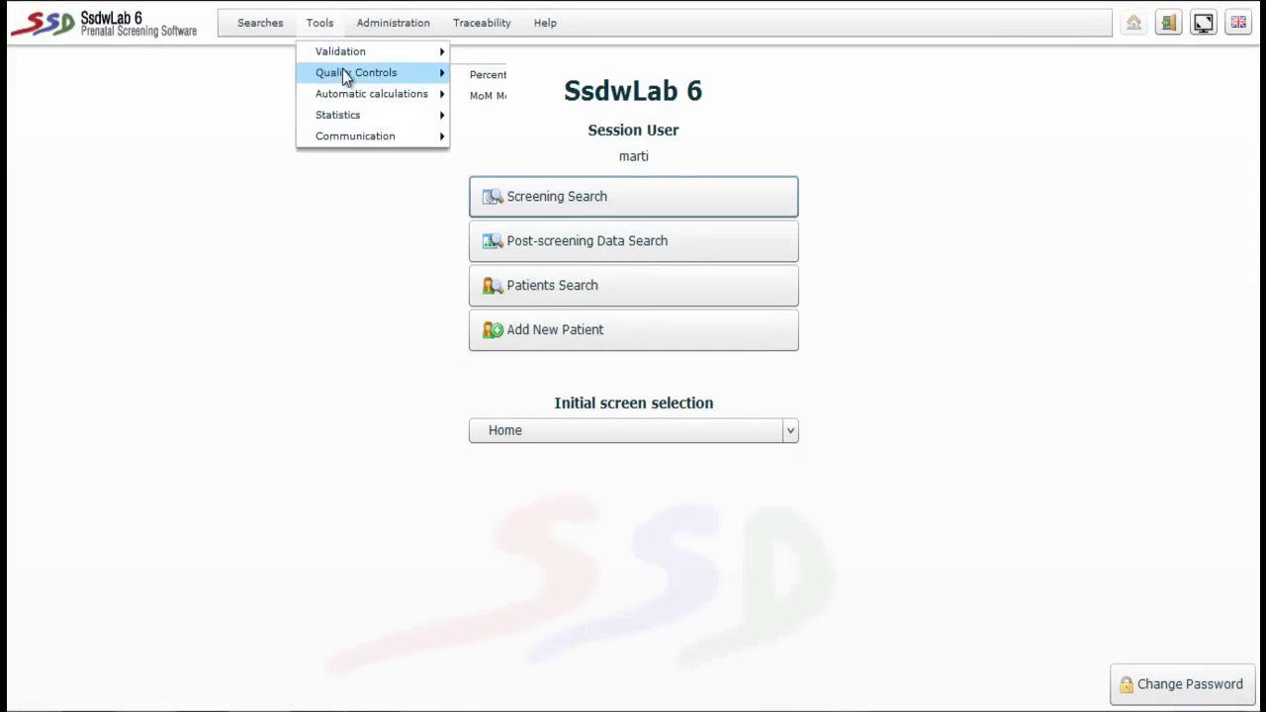
mouse_move(343, 71)
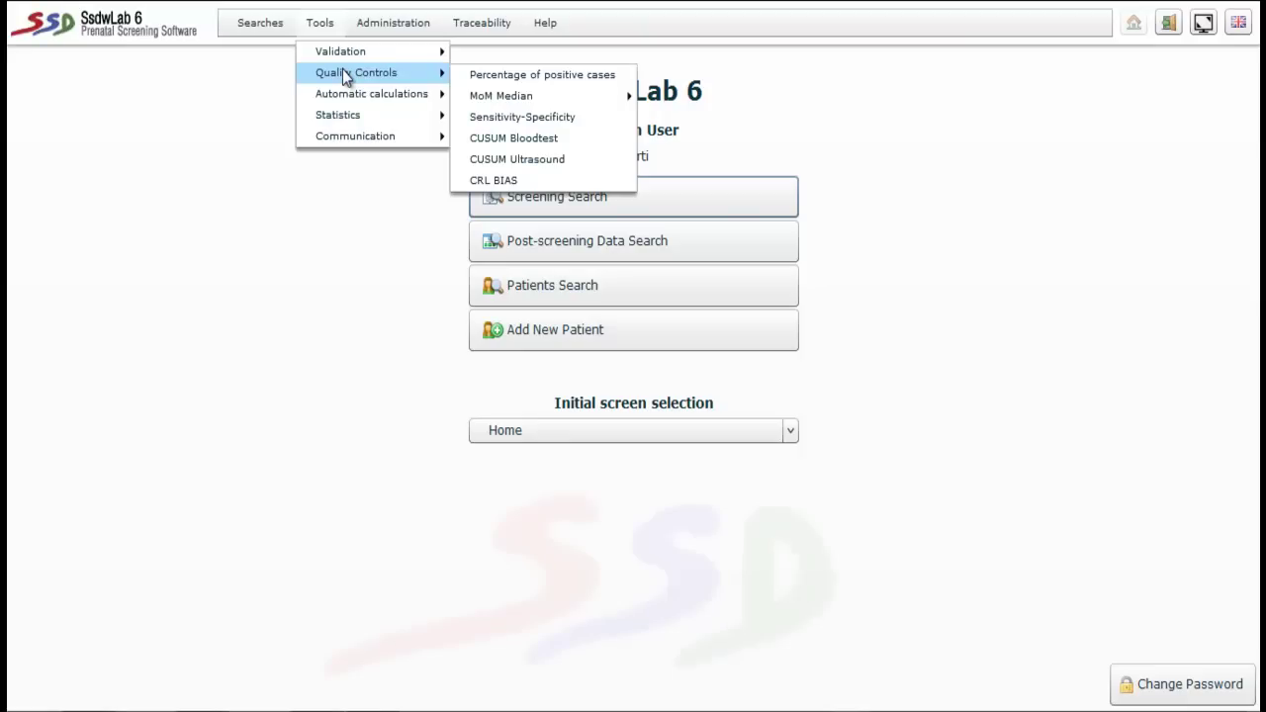
click(523, 76)
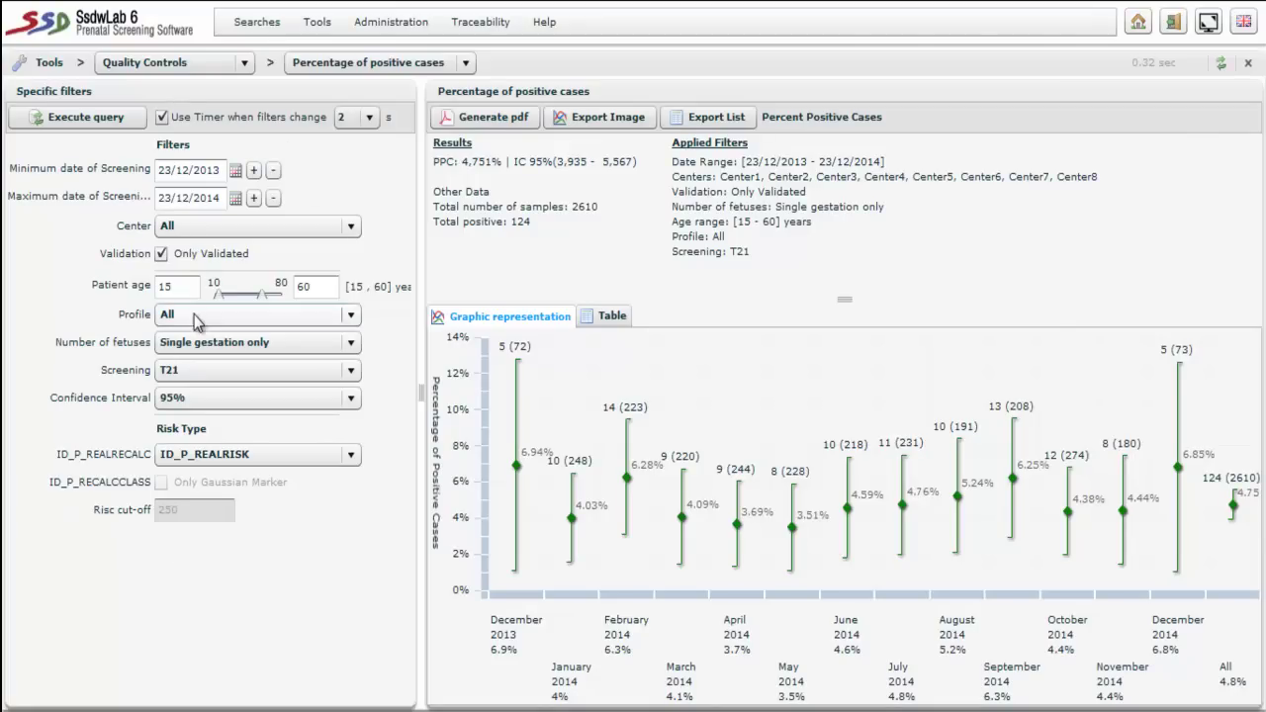
Step: Review the report's filter options for profile, validation, screening and number of fetuses, keeping All, Only Validated, T21 and Single gestation only
click(219, 322)
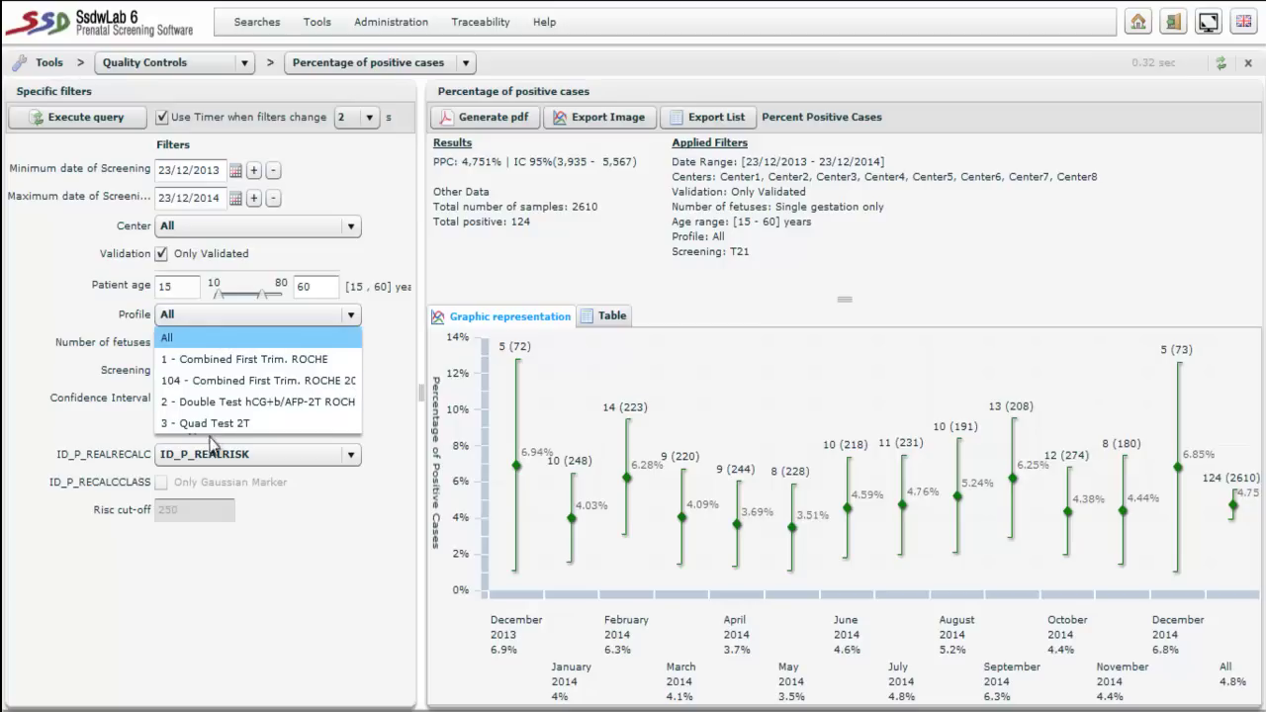
click(225, 342)
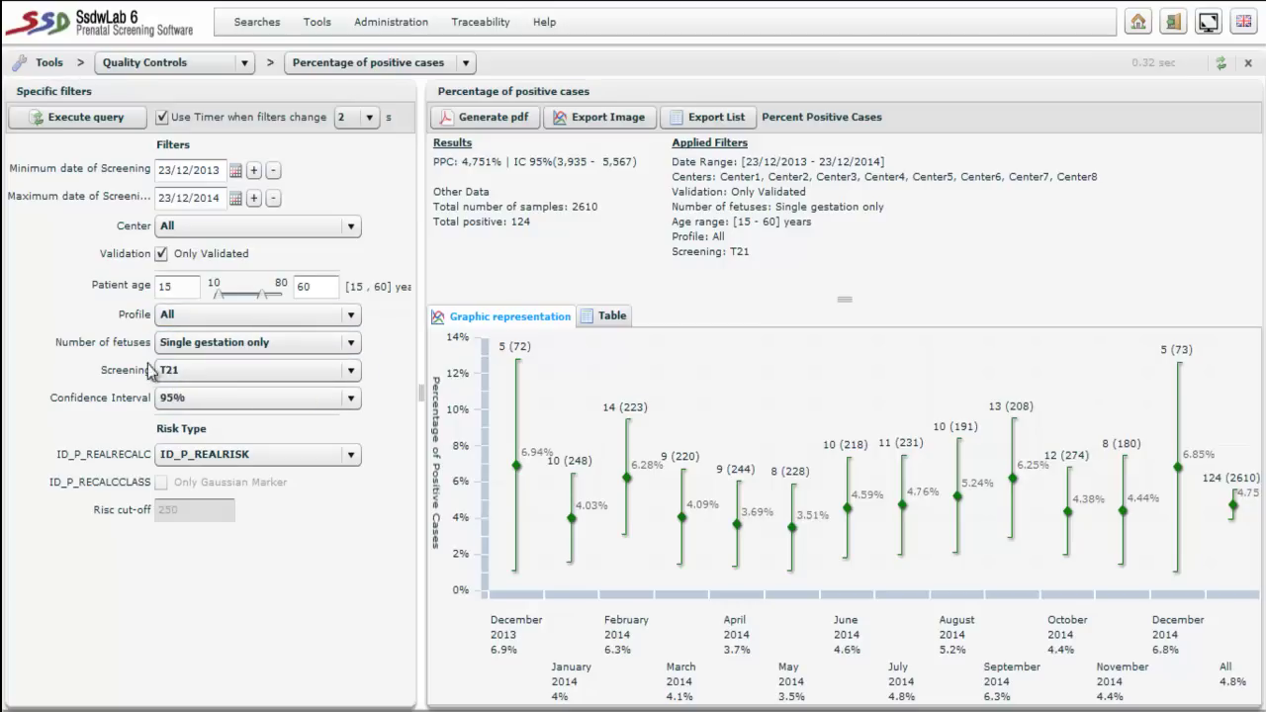
click(163, 254)
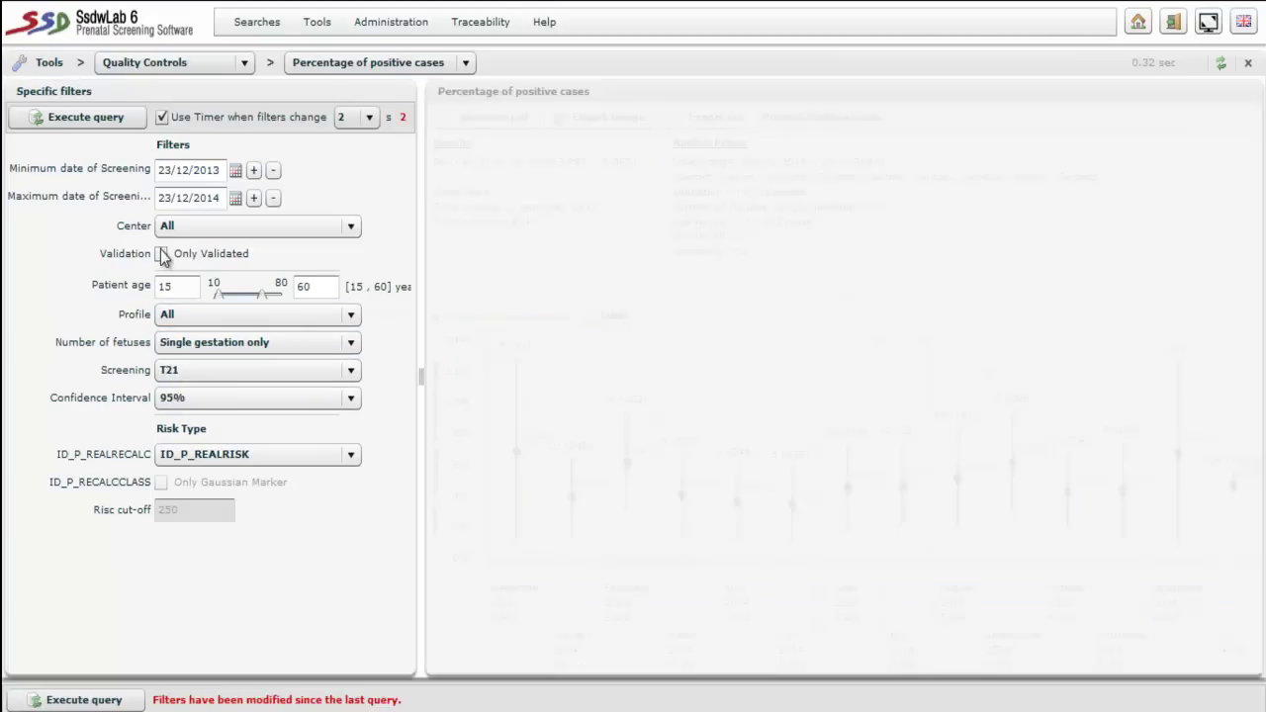
click(162, 255)
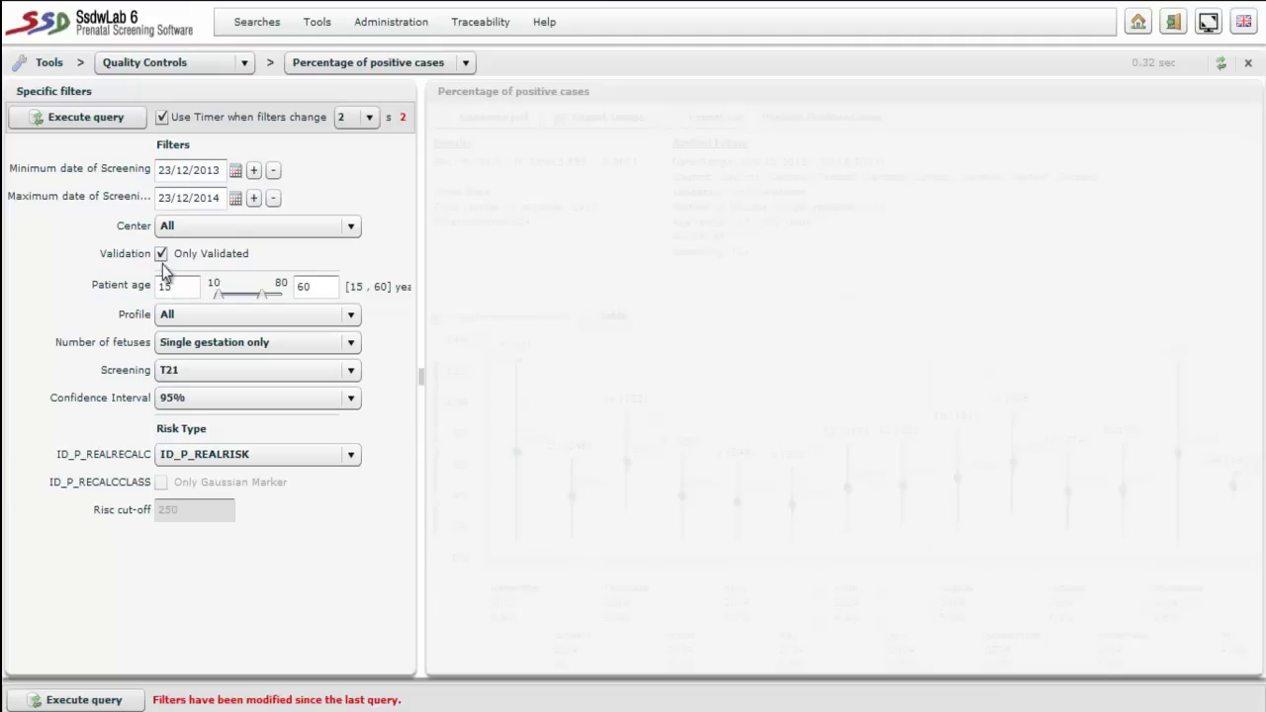
click(171, 369)
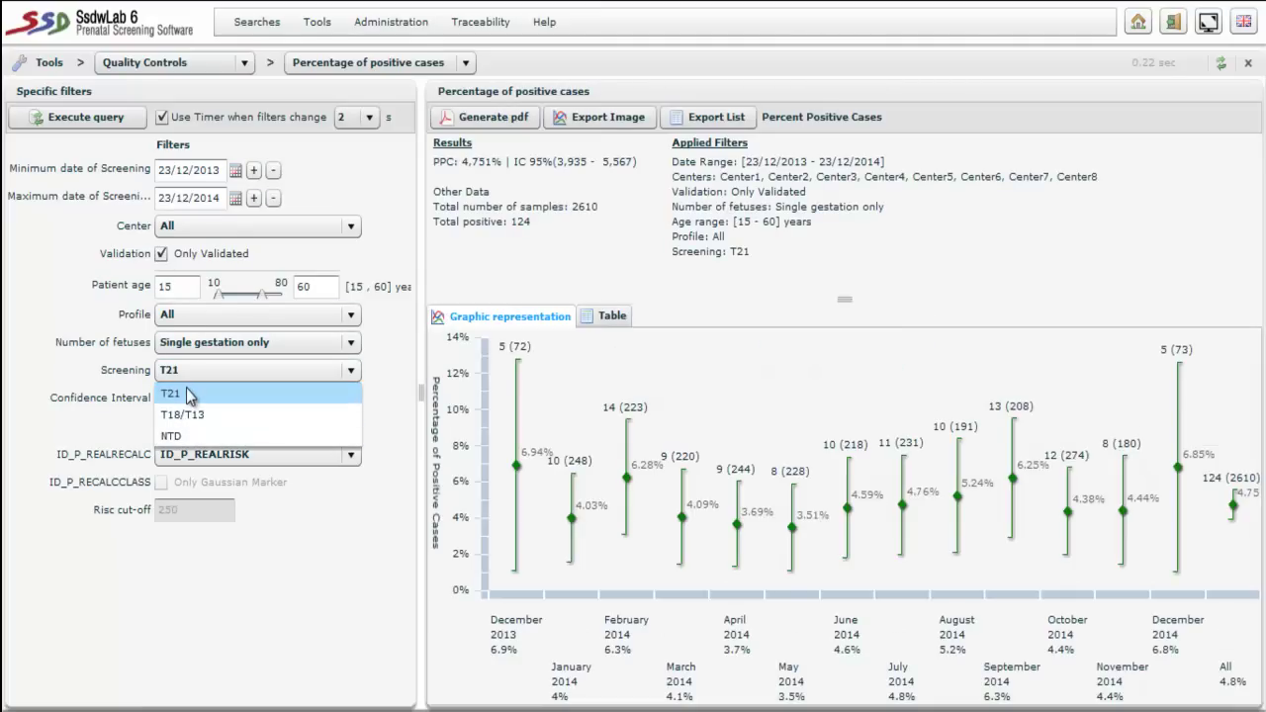
click(190, 396)
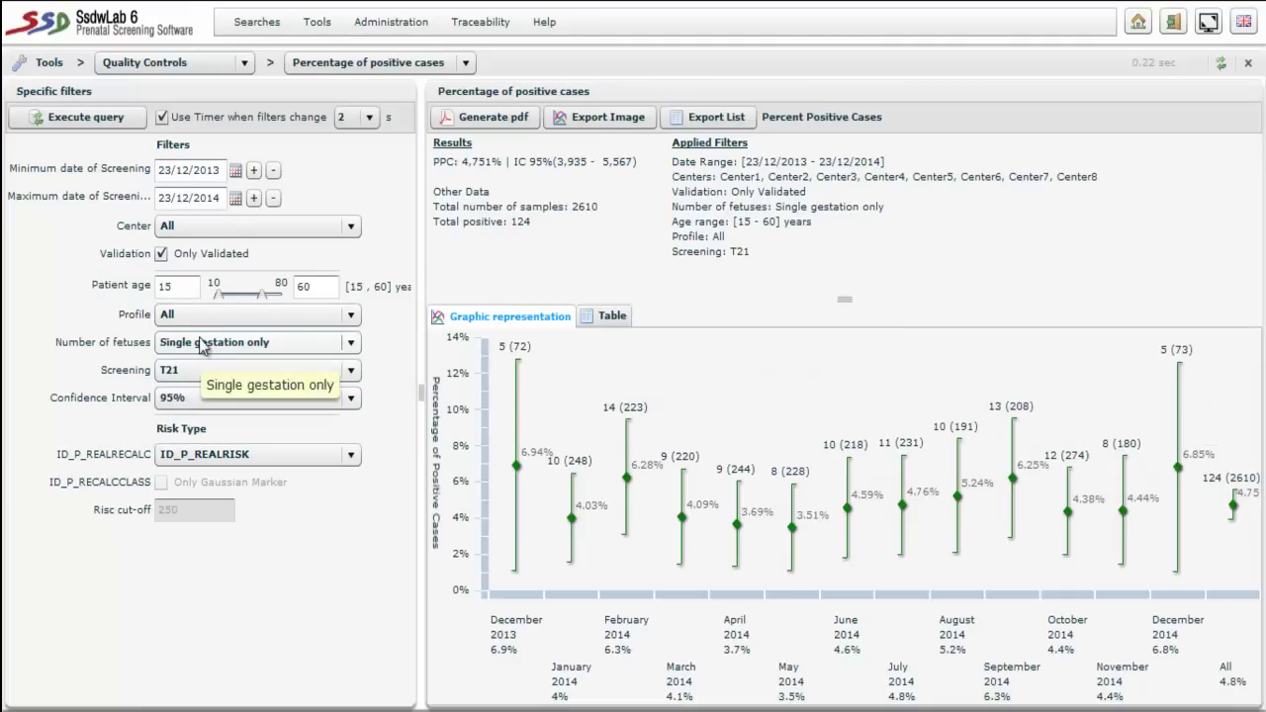
click(199, 341)
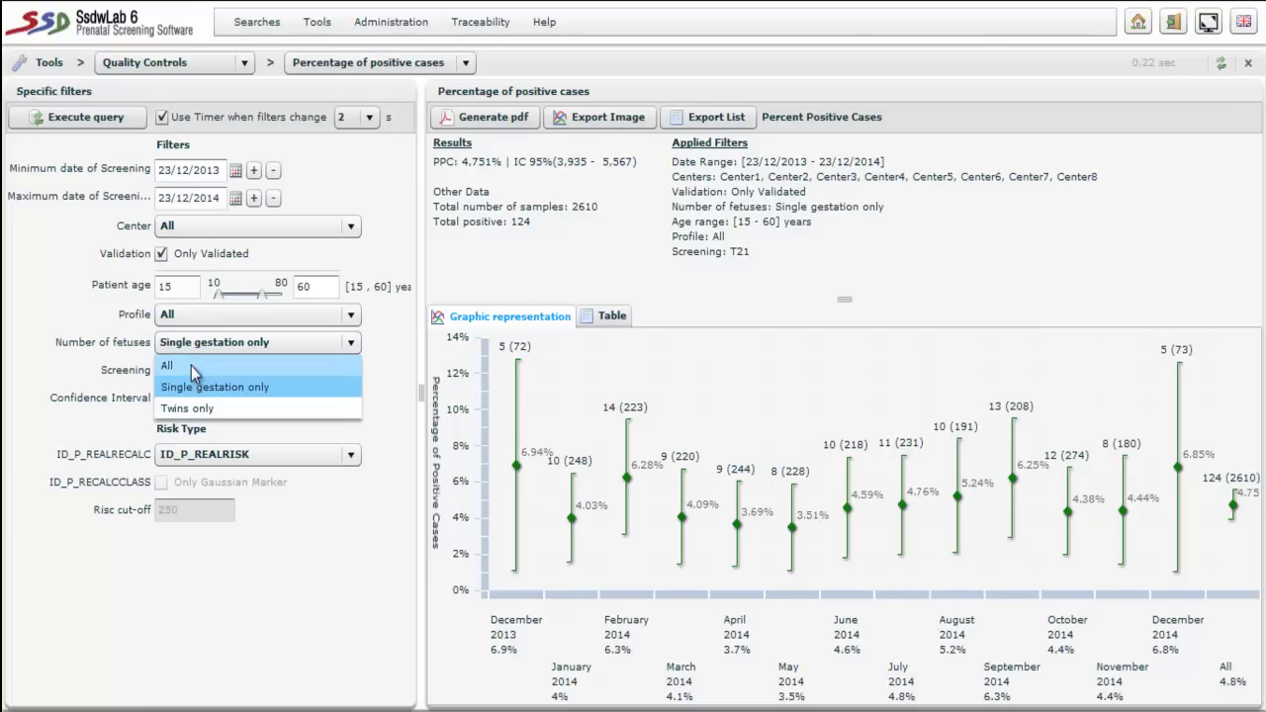
click(192, 384)
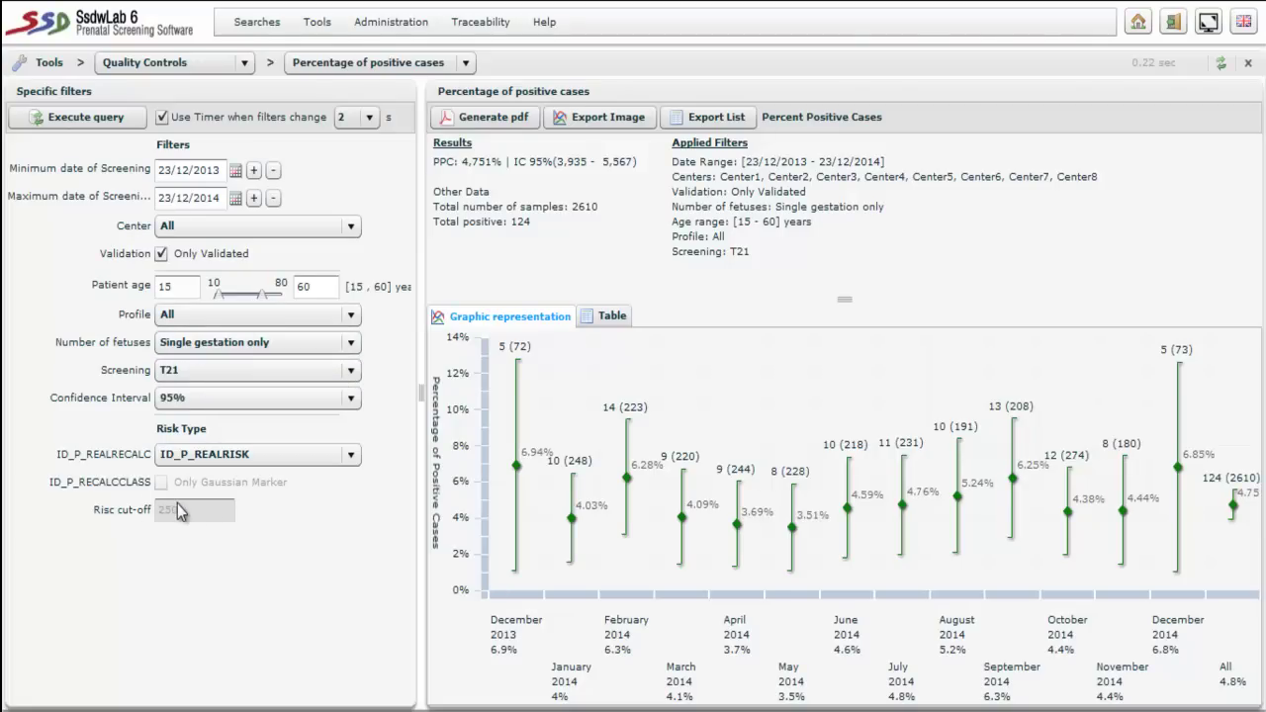
Step: Set the screening date range to 10/12/2013 through 10/12/2014, execute the query and check the percentage of positive cases
click(236, 171)
click(285, 248)
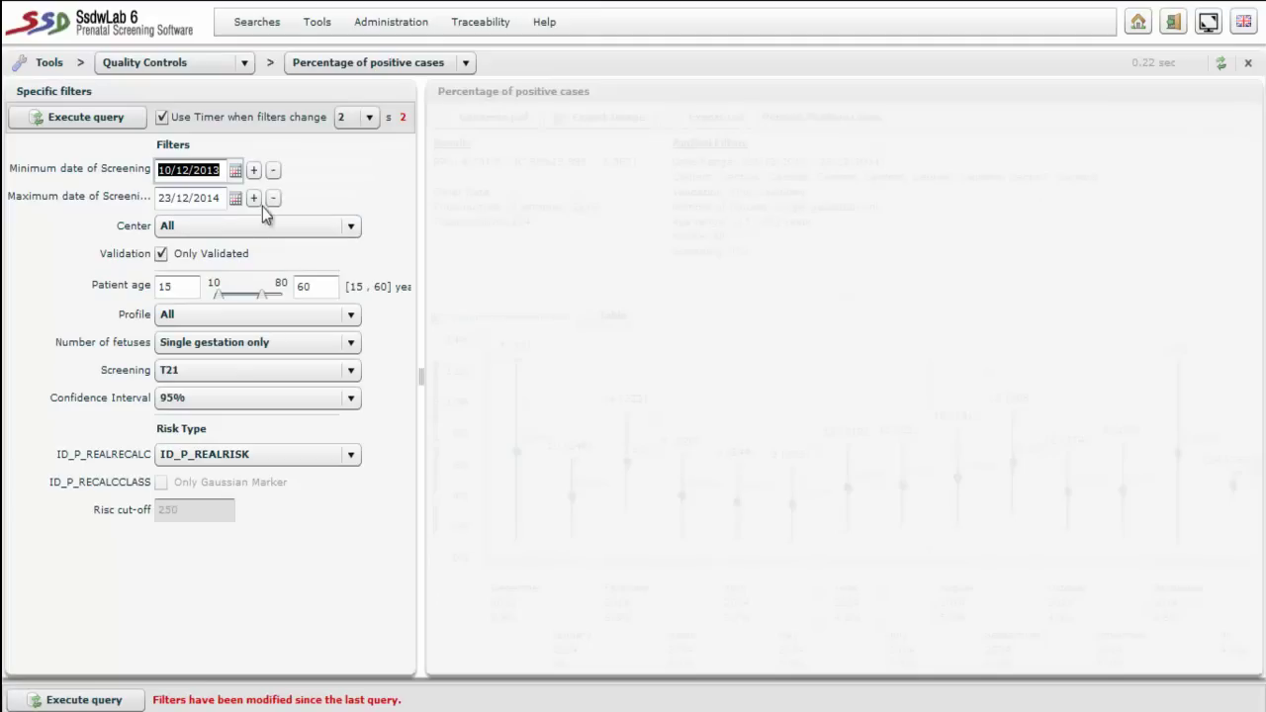
click(242, 197)
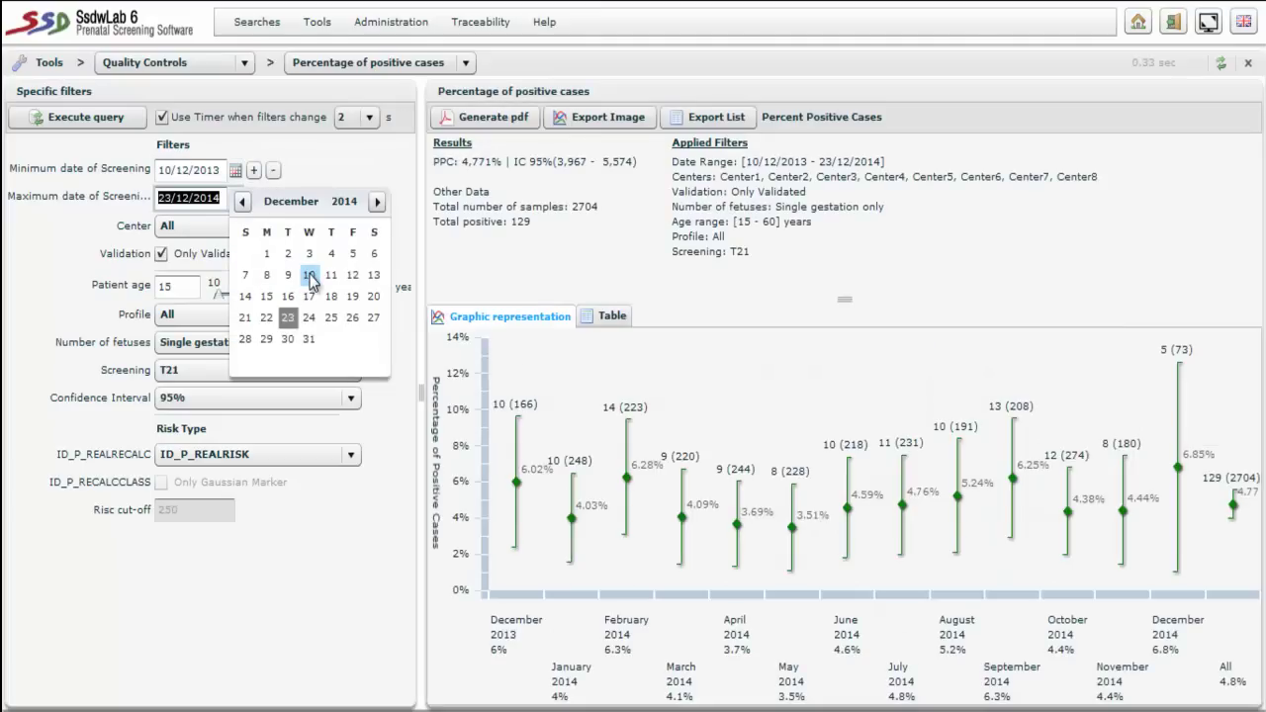
click(309, 277)
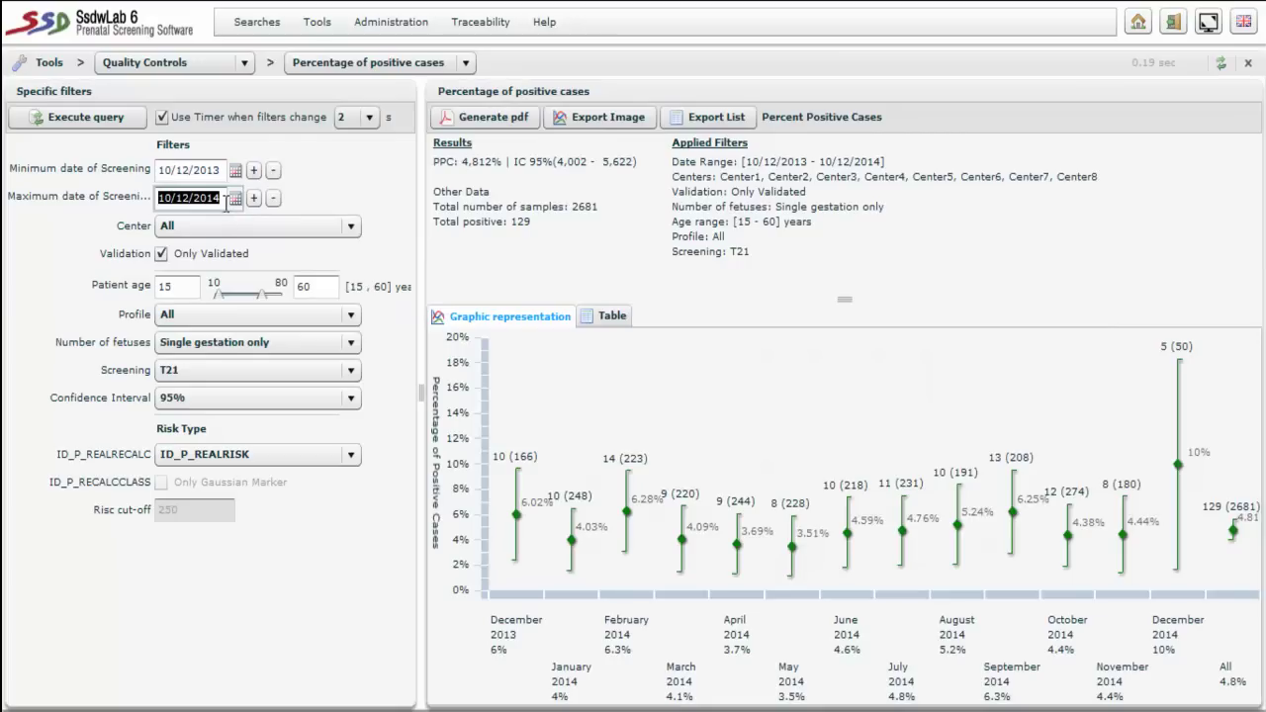
click(96, 124)
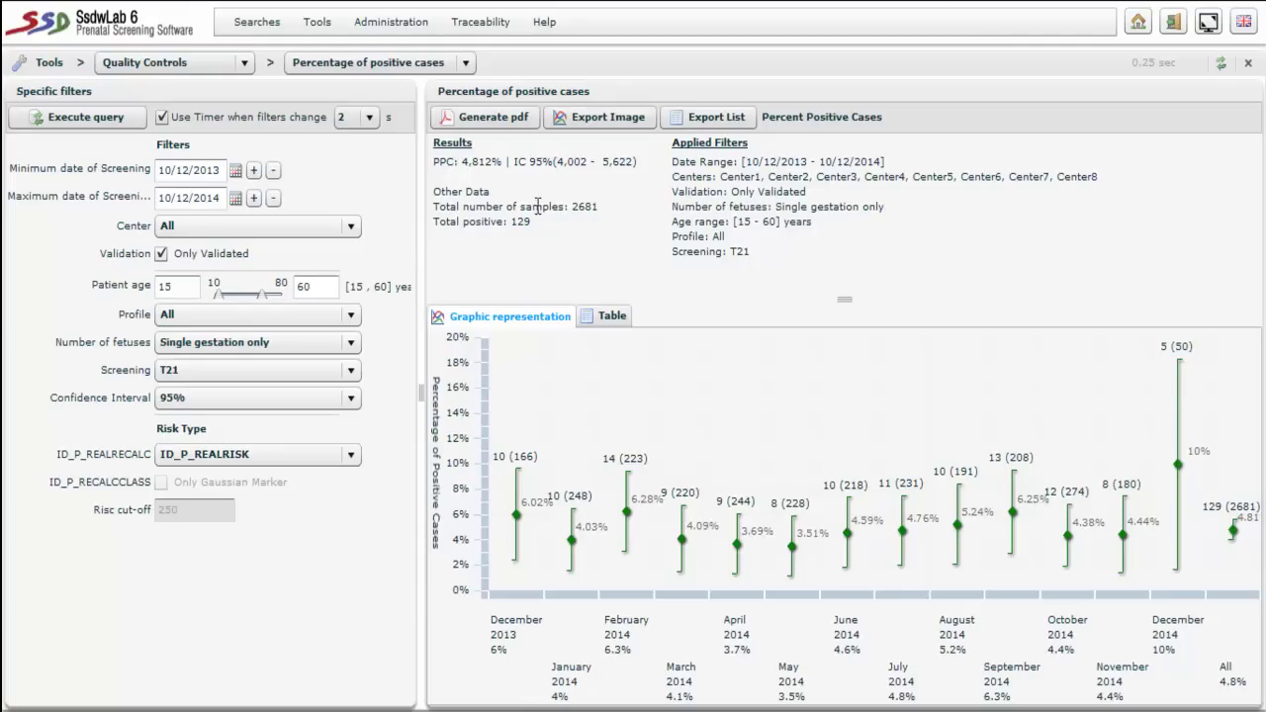
drag(458, 161, 501, 163)
click(572, 188)
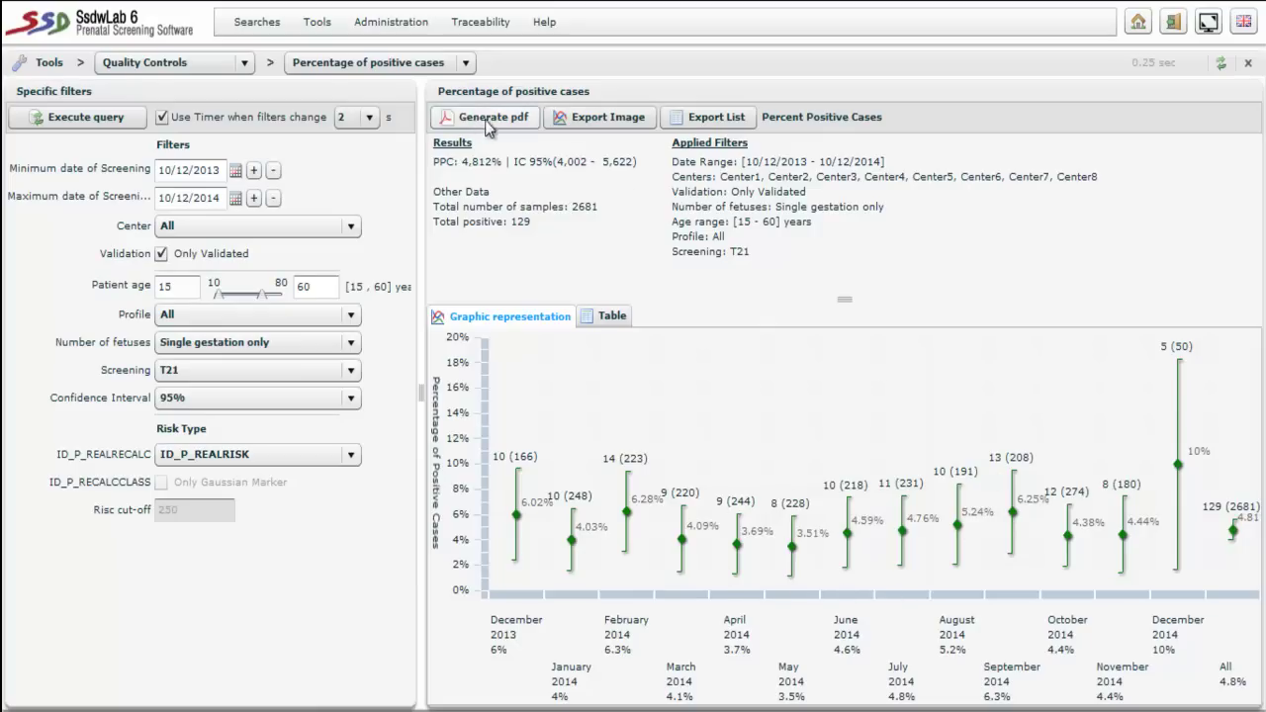
Step: Check the file types available for exporting the list, and generate a PDF of the Percentage of positive cases report
click(696, 119)
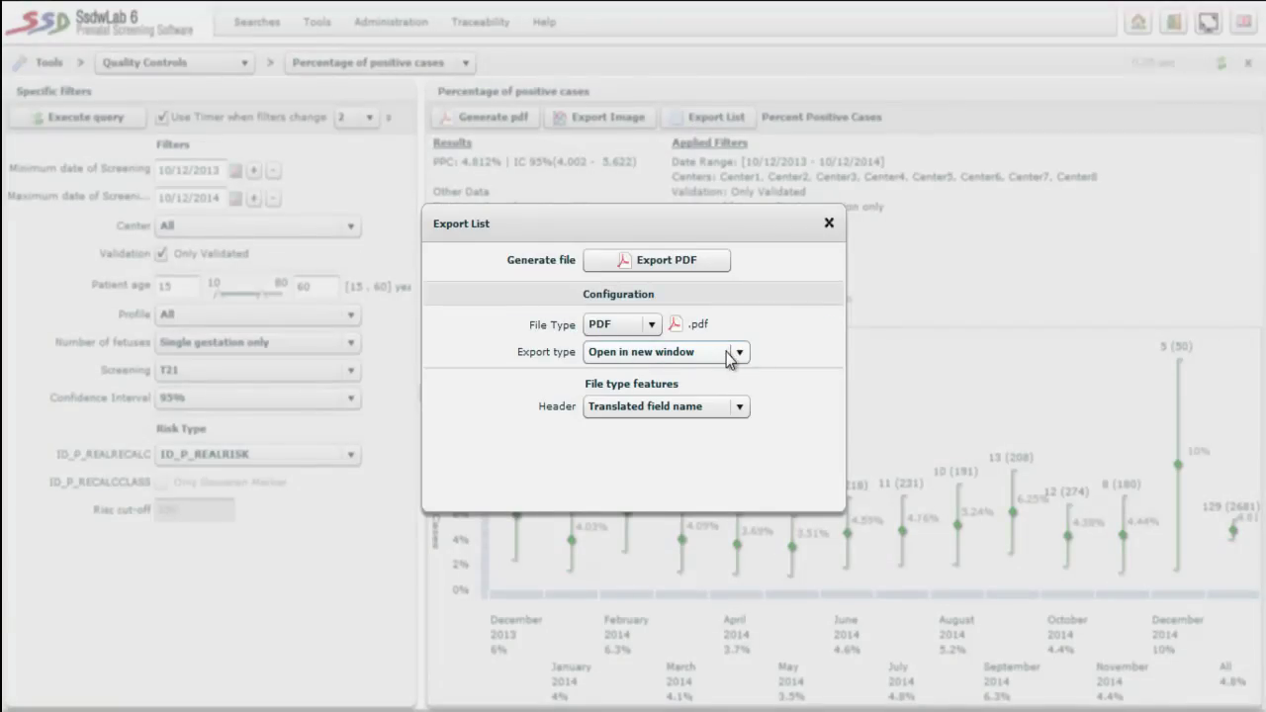
click(651, 325)
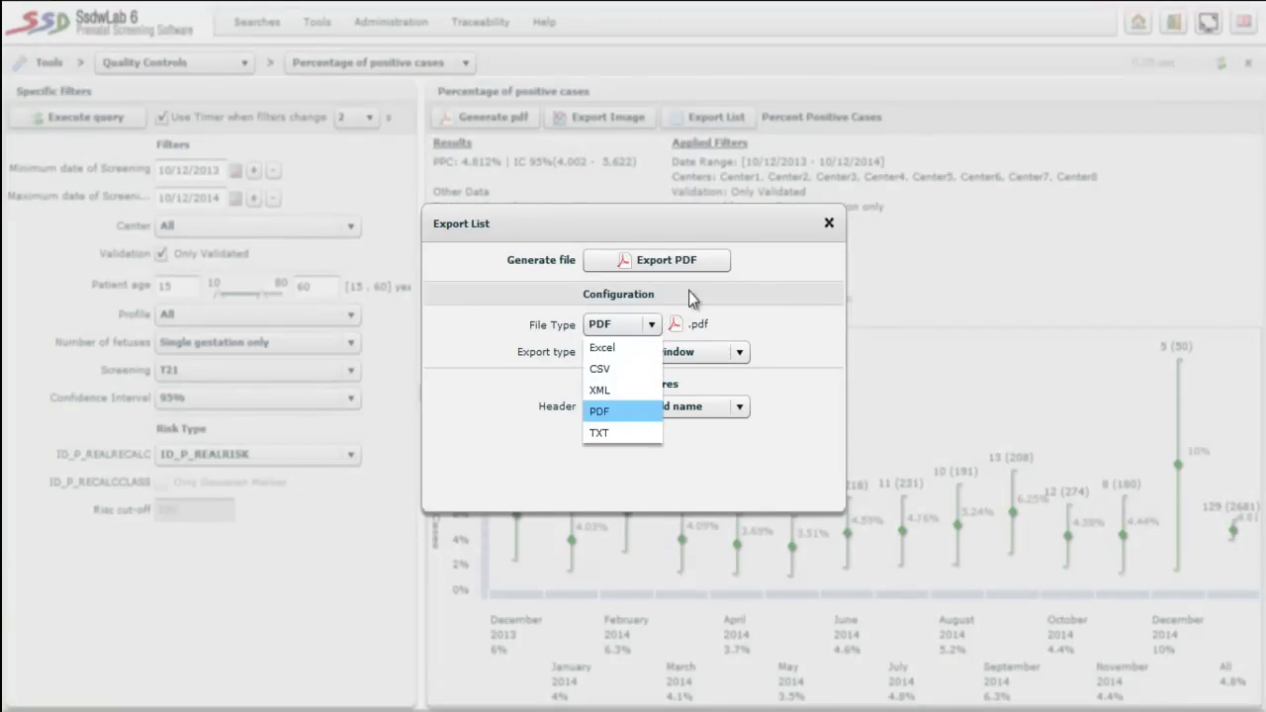
click(828, 226)
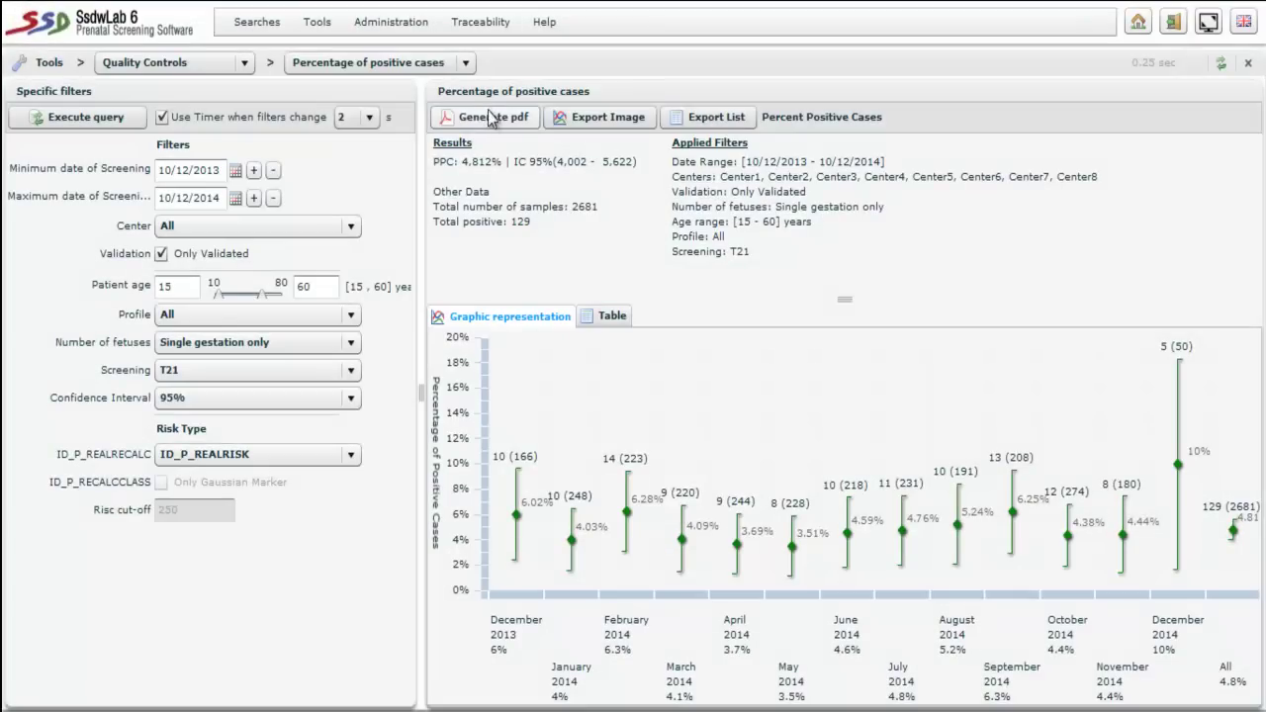
click(491, 120)
click(691, 335)
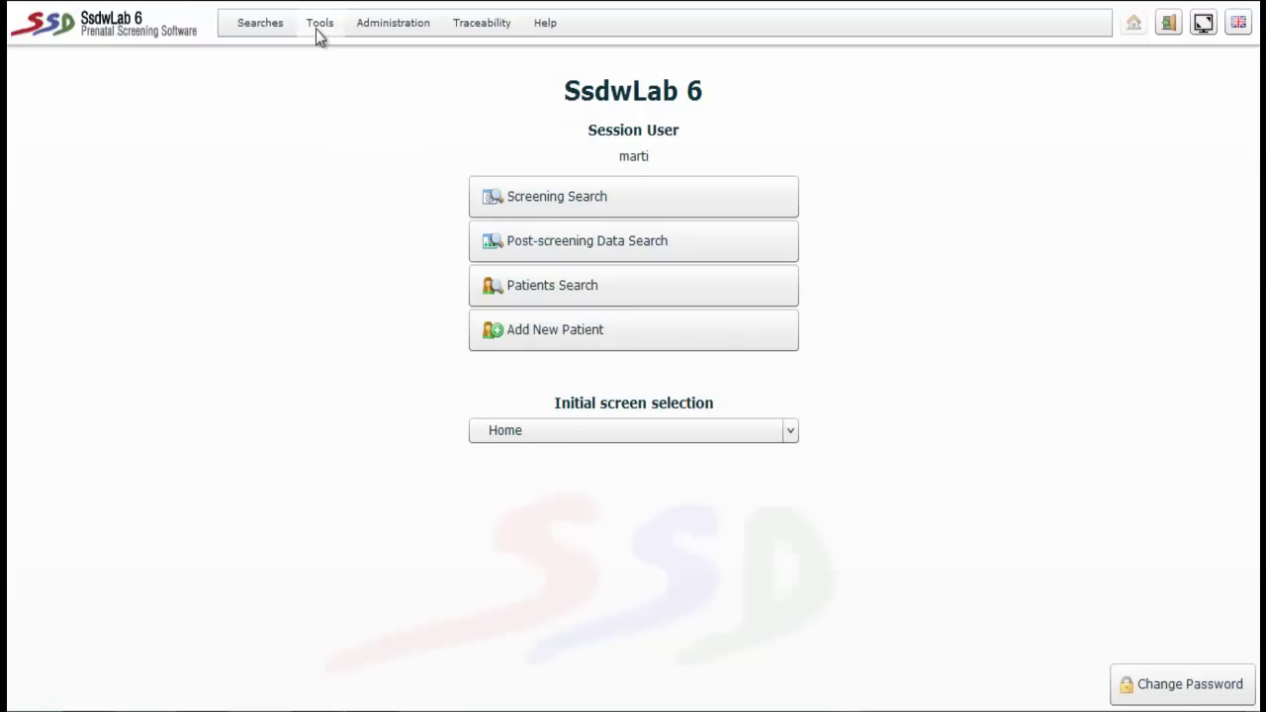
Step: Open the MoM Median report by Temporal trends from the quality controls
click(317, 30)
mouse_move(339, 74)
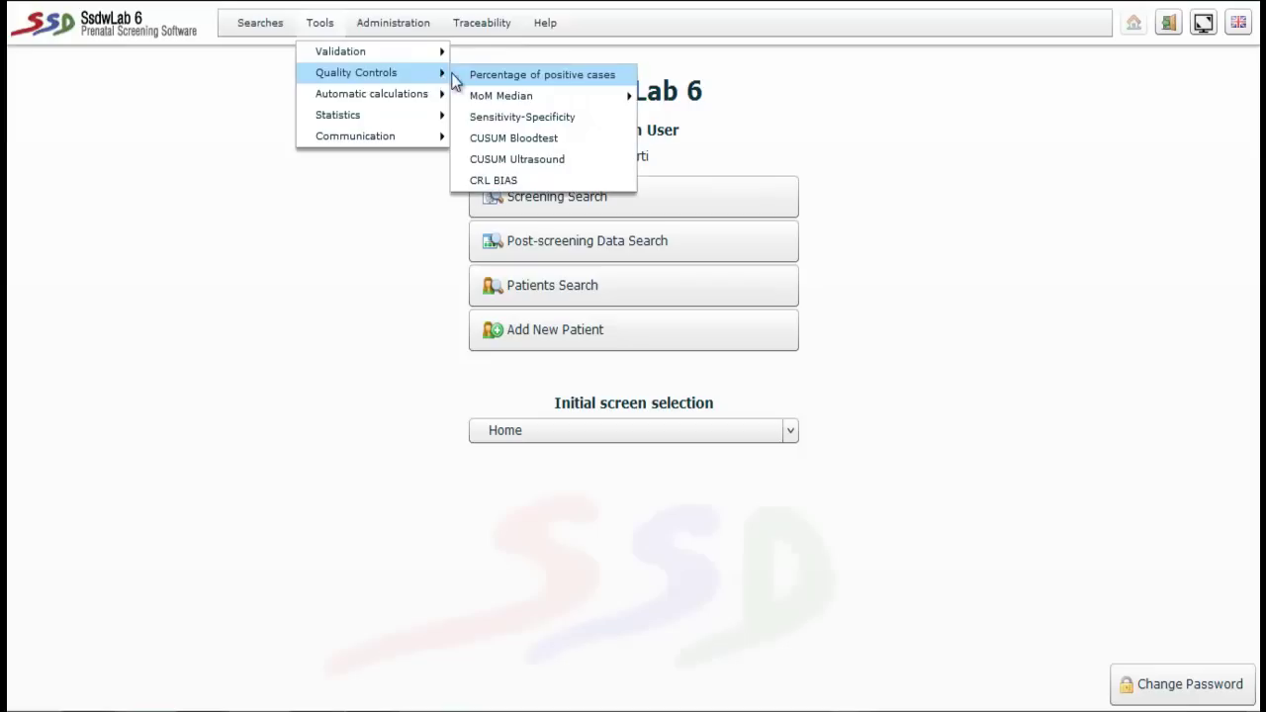
mouse_move(517, 99)
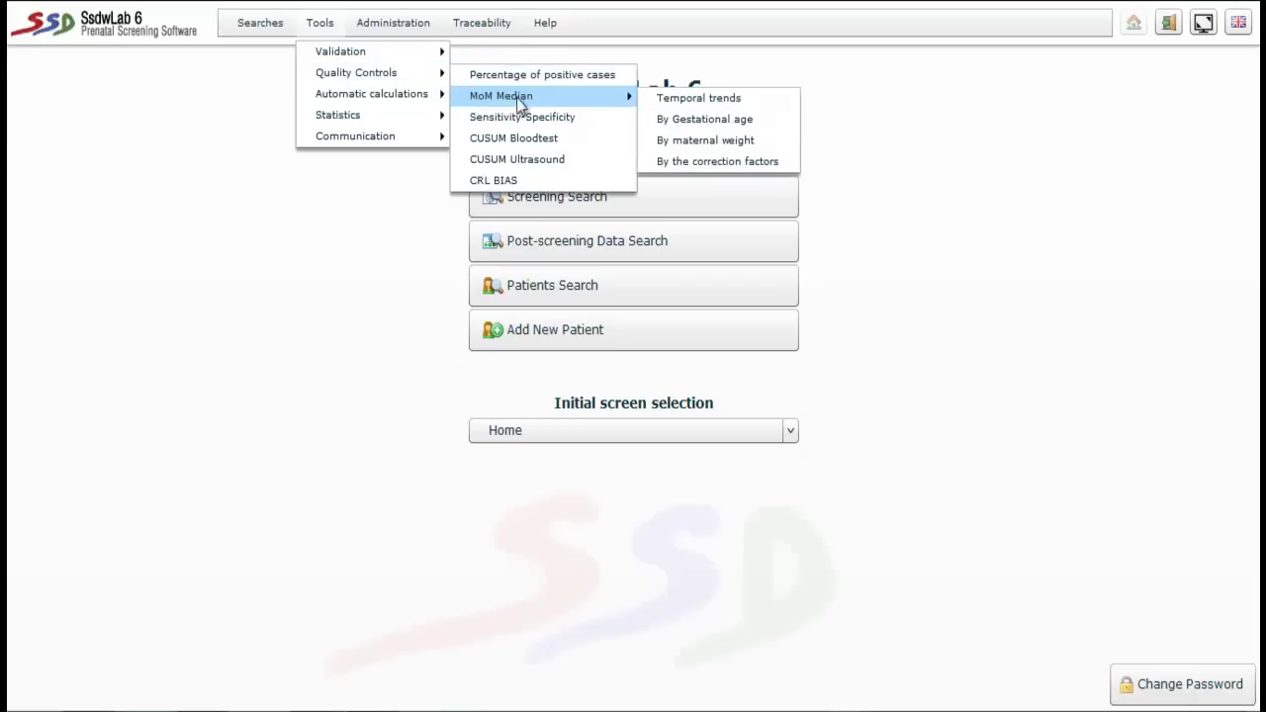
click(655, 99)
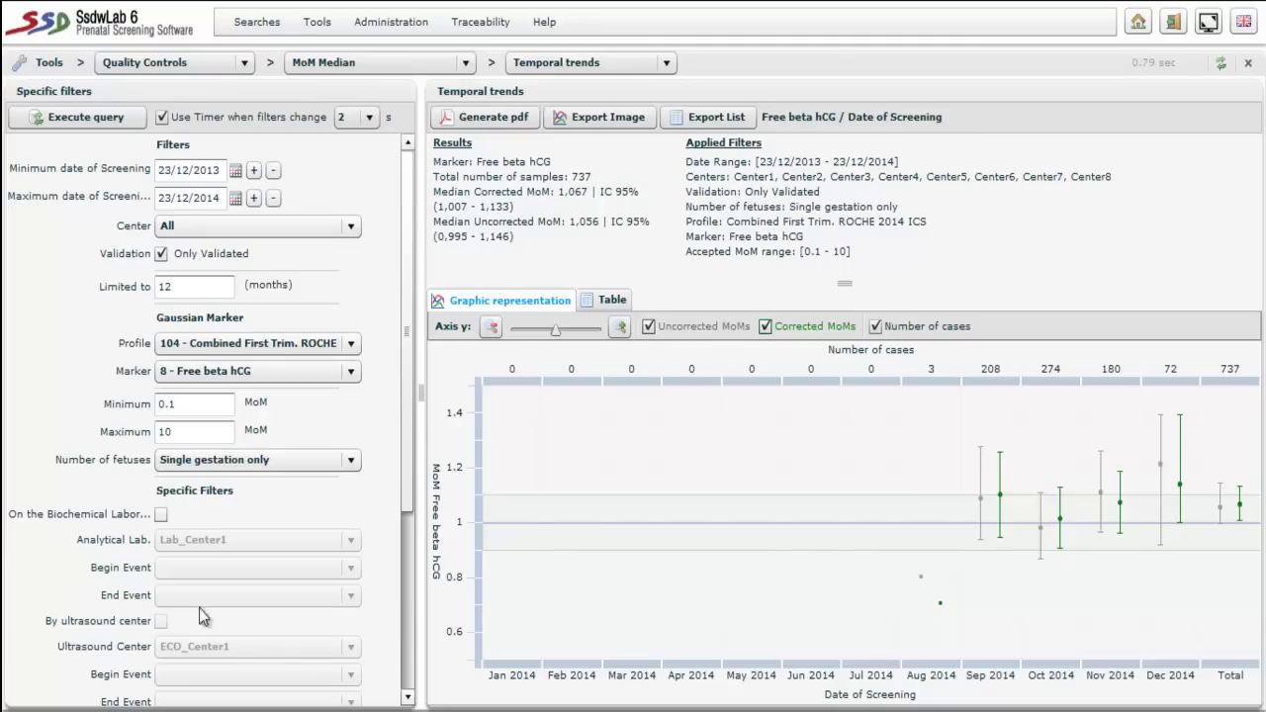
Step: Change the Gaussian marker to 3 - PAPP-A, keeping the 104 - Combined First Trim. ROCHE profile, and execute the query
mouse_move(406, 398)
mouse_down()
mouse_move(397, 577)
mouse_move(398, 375)
mouse_up()
click(271, 348)
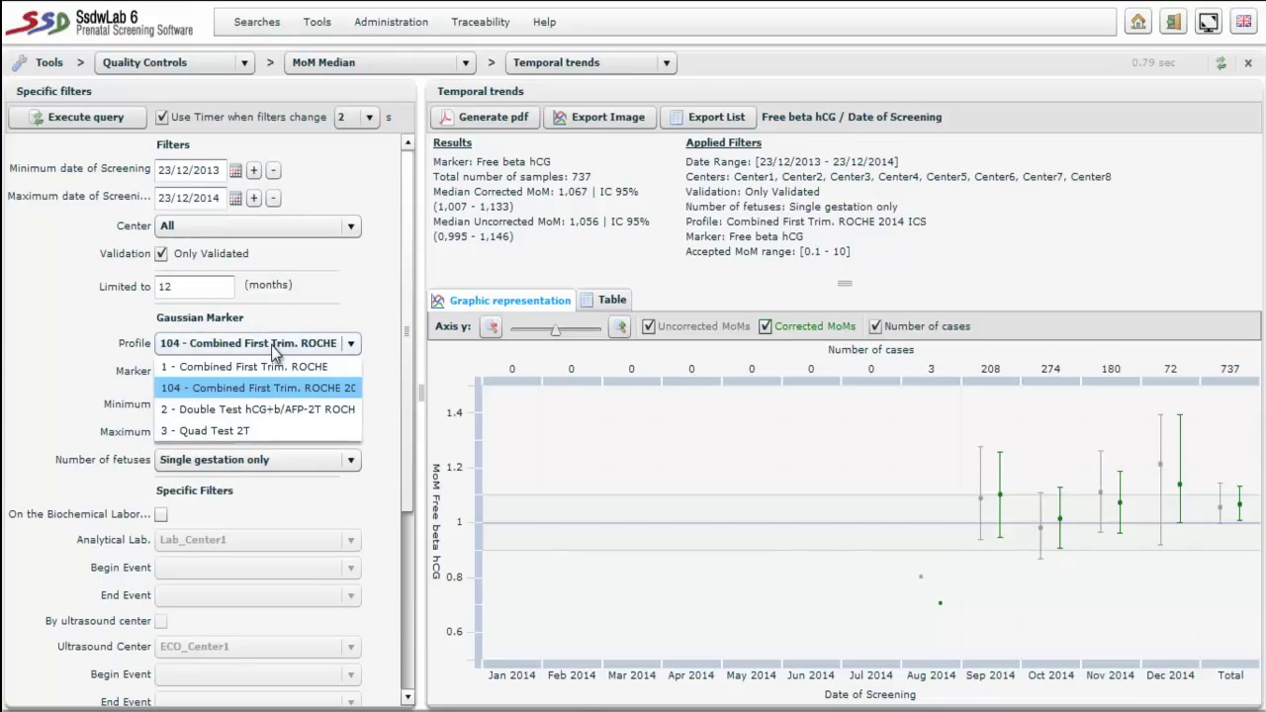
click(301, 333)
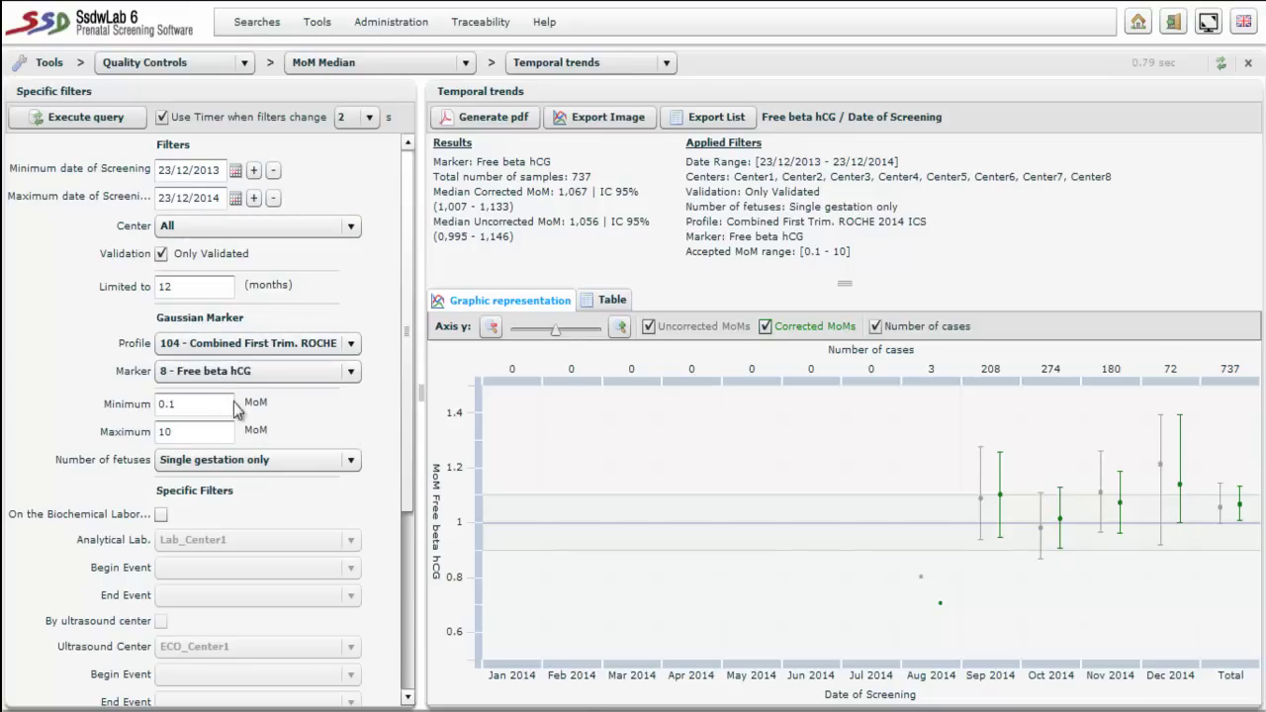
click(250, 375)
click(228, 416)
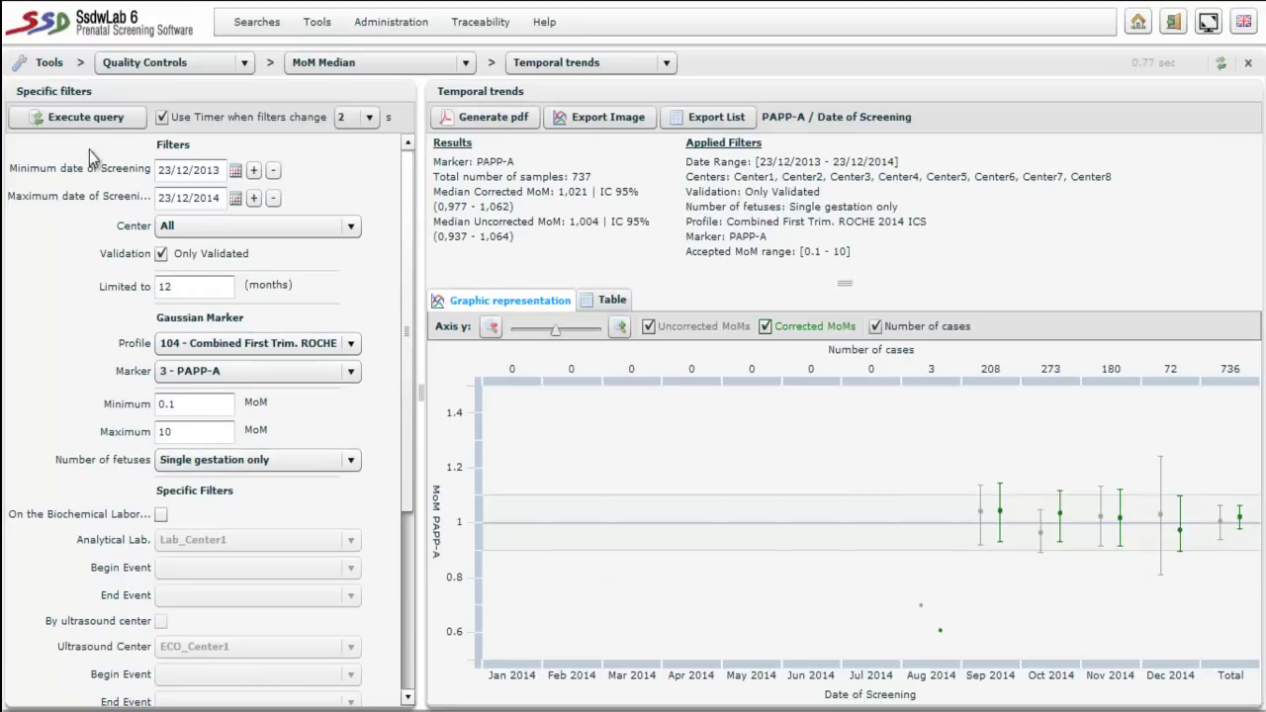
click(85, 119)
Step: Examine the marker name and the corrected and uncorrected median MoM values in the PAPP-A results
drag(481, 160, 534, 159)
click(543, 160)
drag(439, 191, 558, 207)
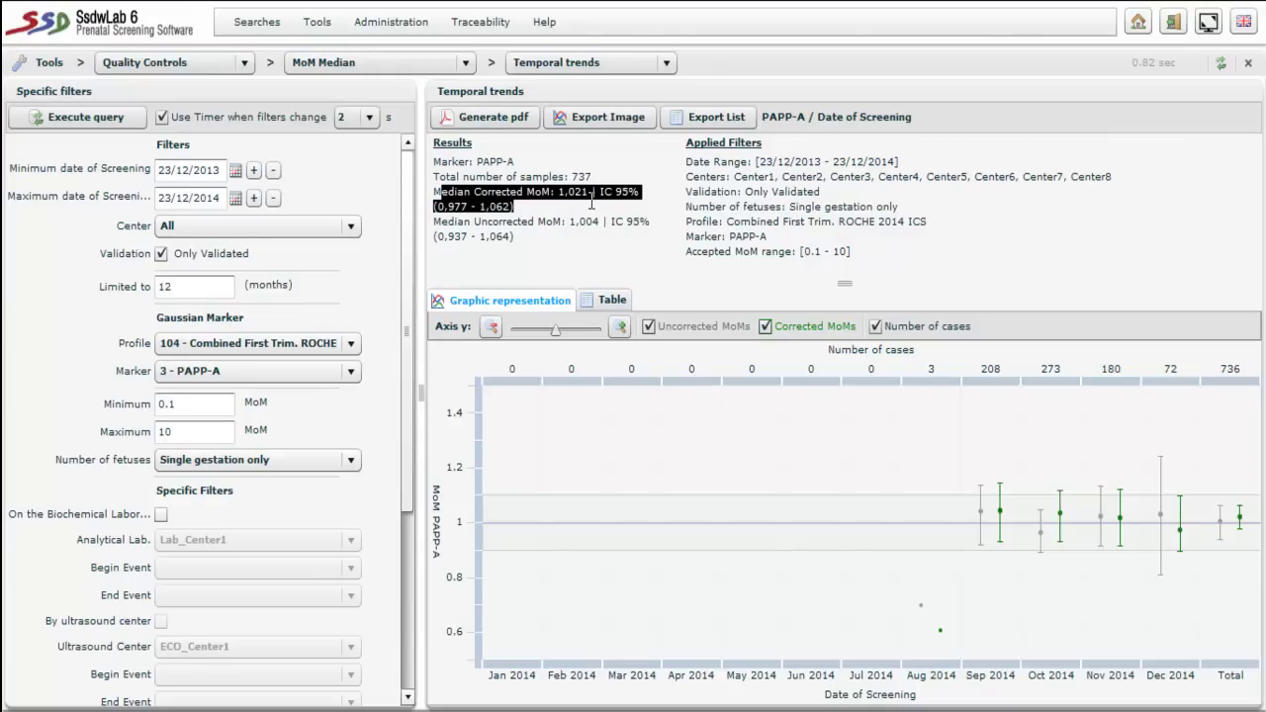
click(585, 229)
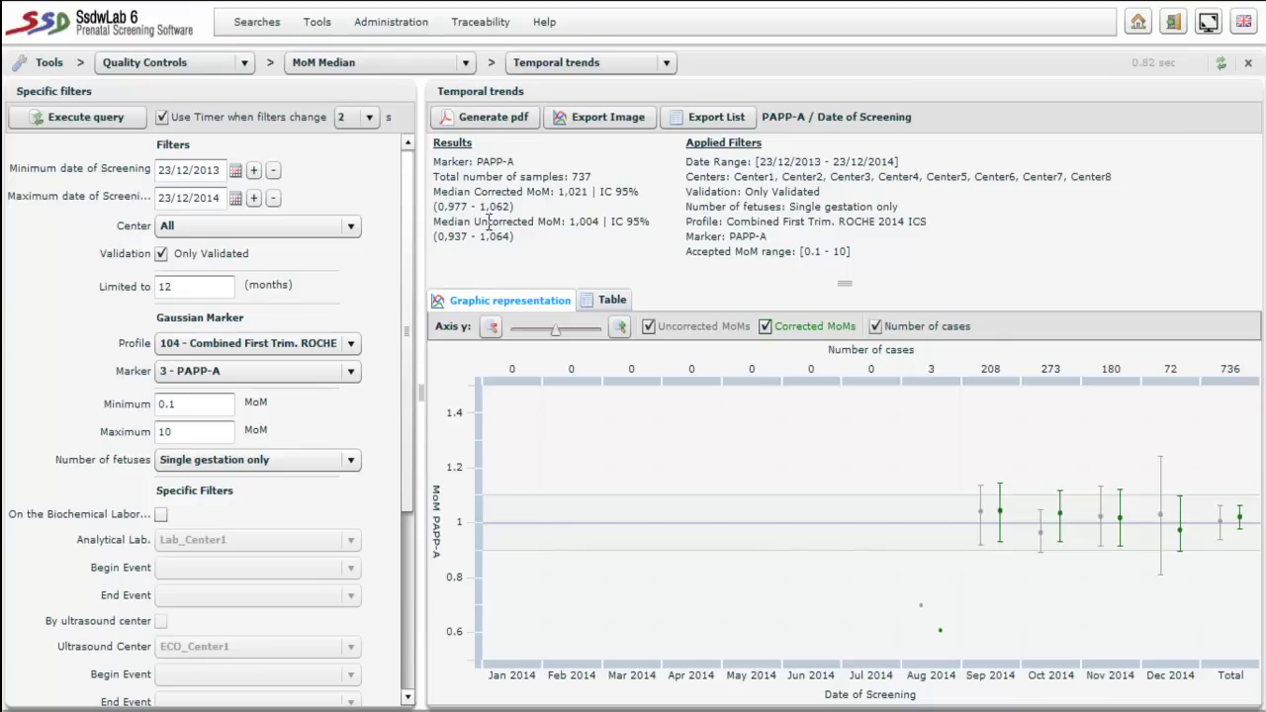
drag(474, 222, 599, 229)
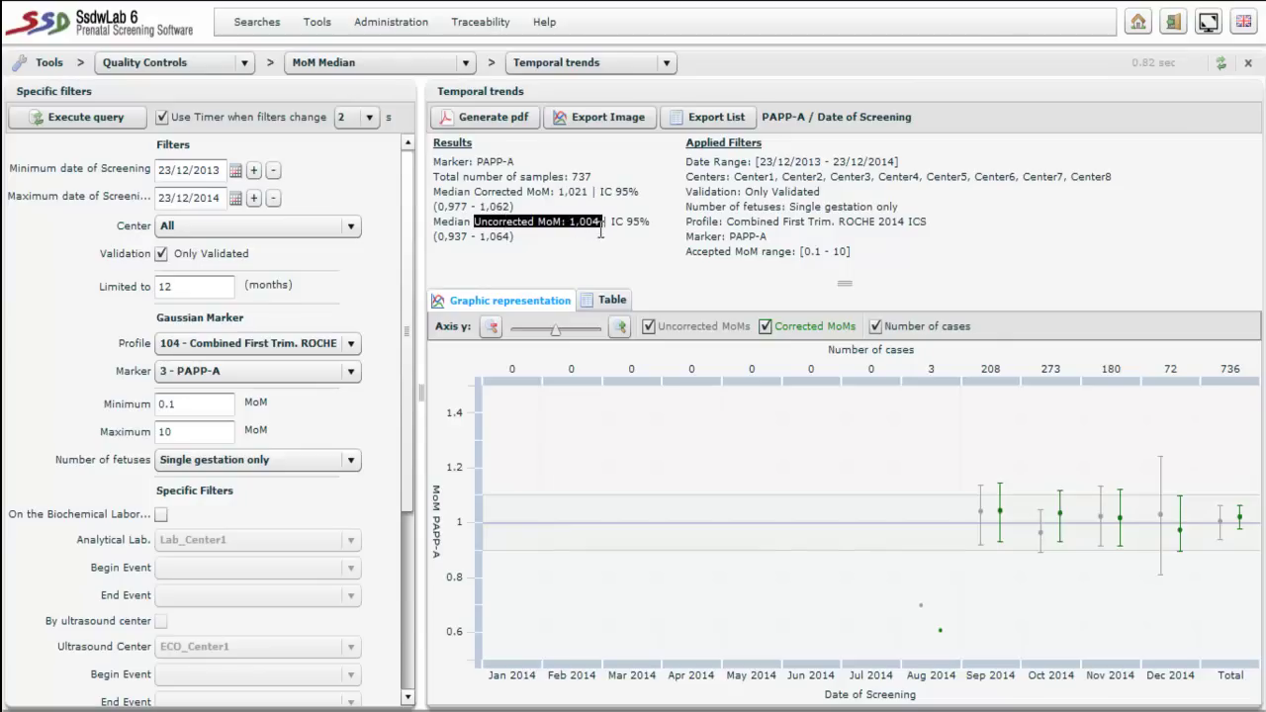
click(593, 250)
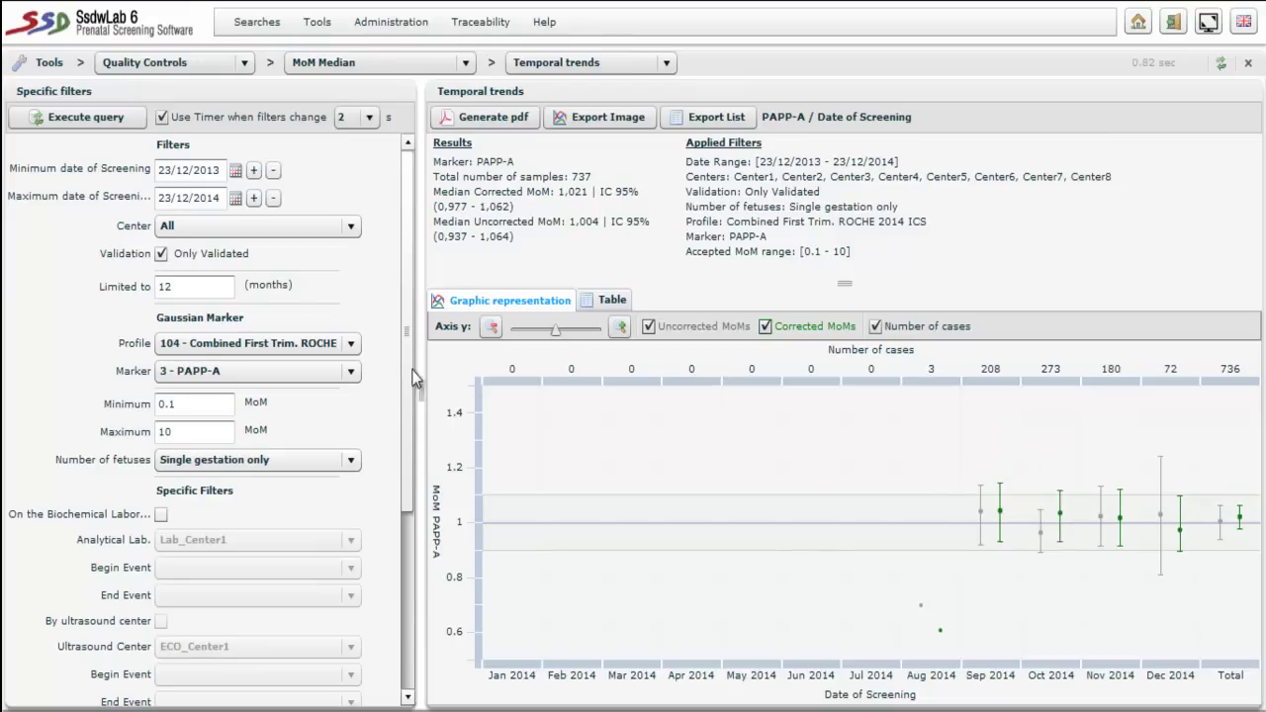
Step: Switch the Gaussian marker to 8 - Free beta hCG and execute the temporal trends query again
click(350, 372)
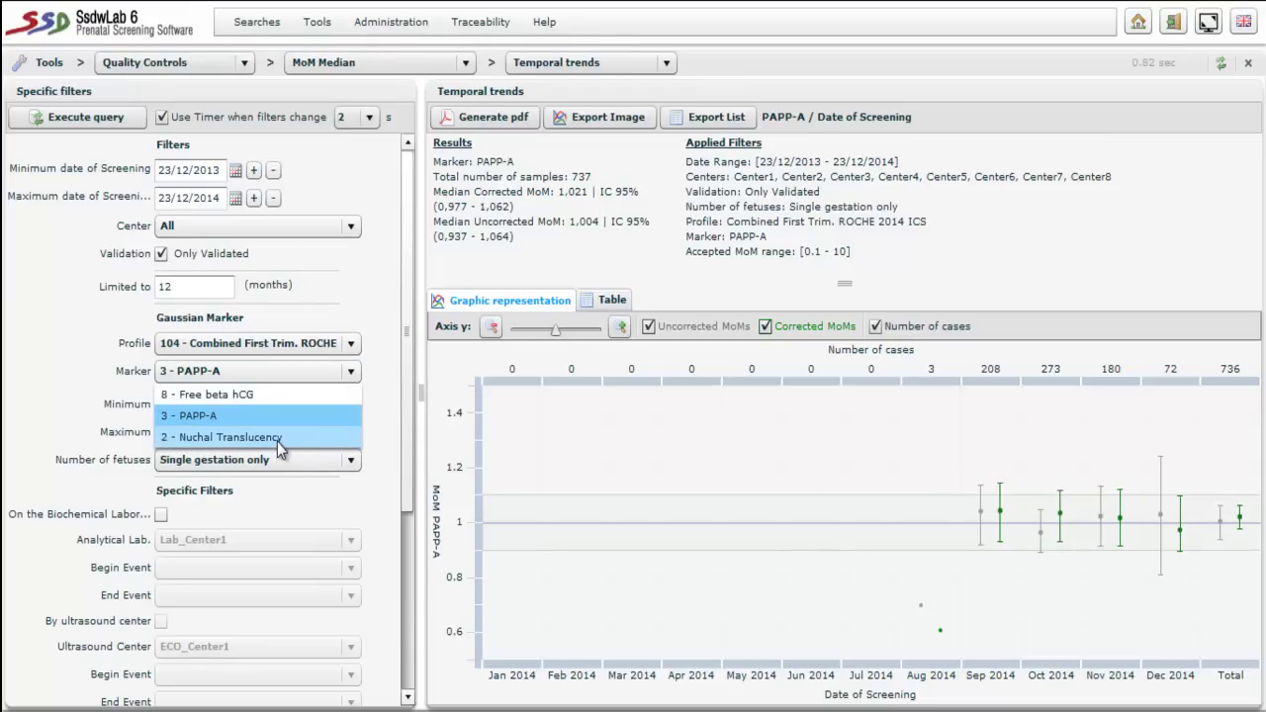
click(232, 392)
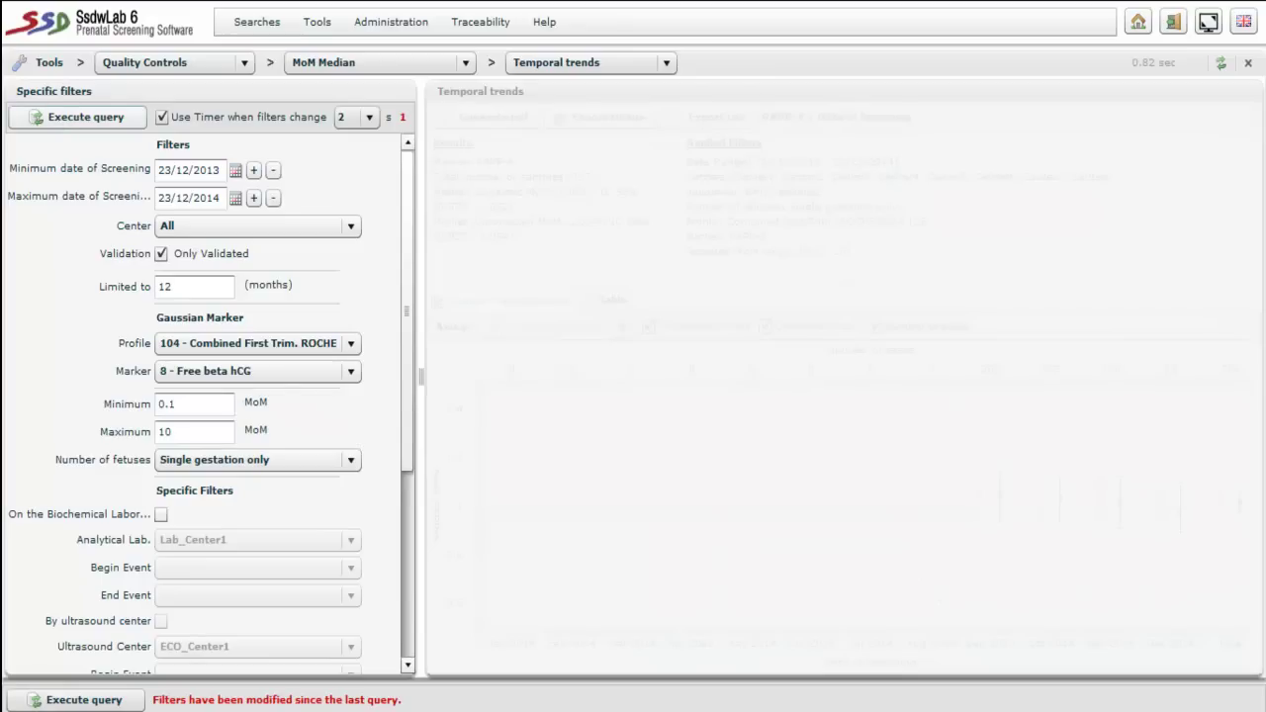
click(52, 116)
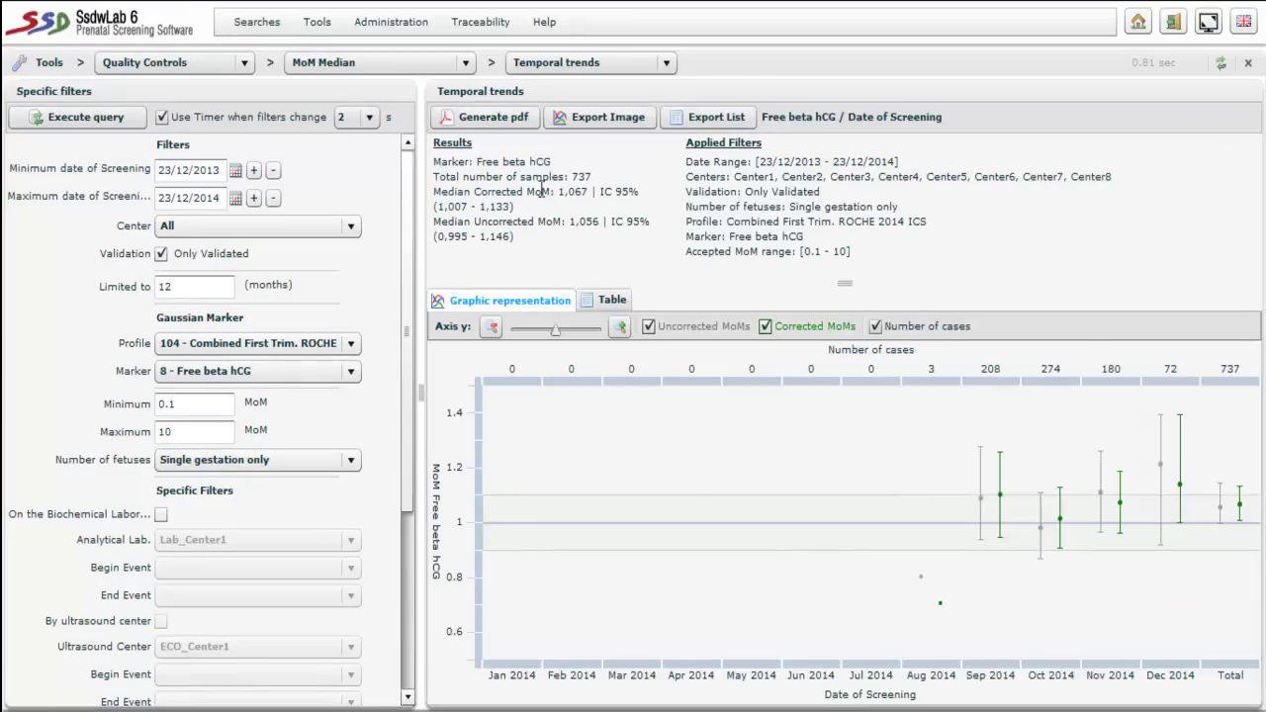
Step: Examine the uncorrected median MoM for Free beta hCG and the details of the September 2014 point in the graph
drag(567, 222, 603, 225)
click(594, 233)
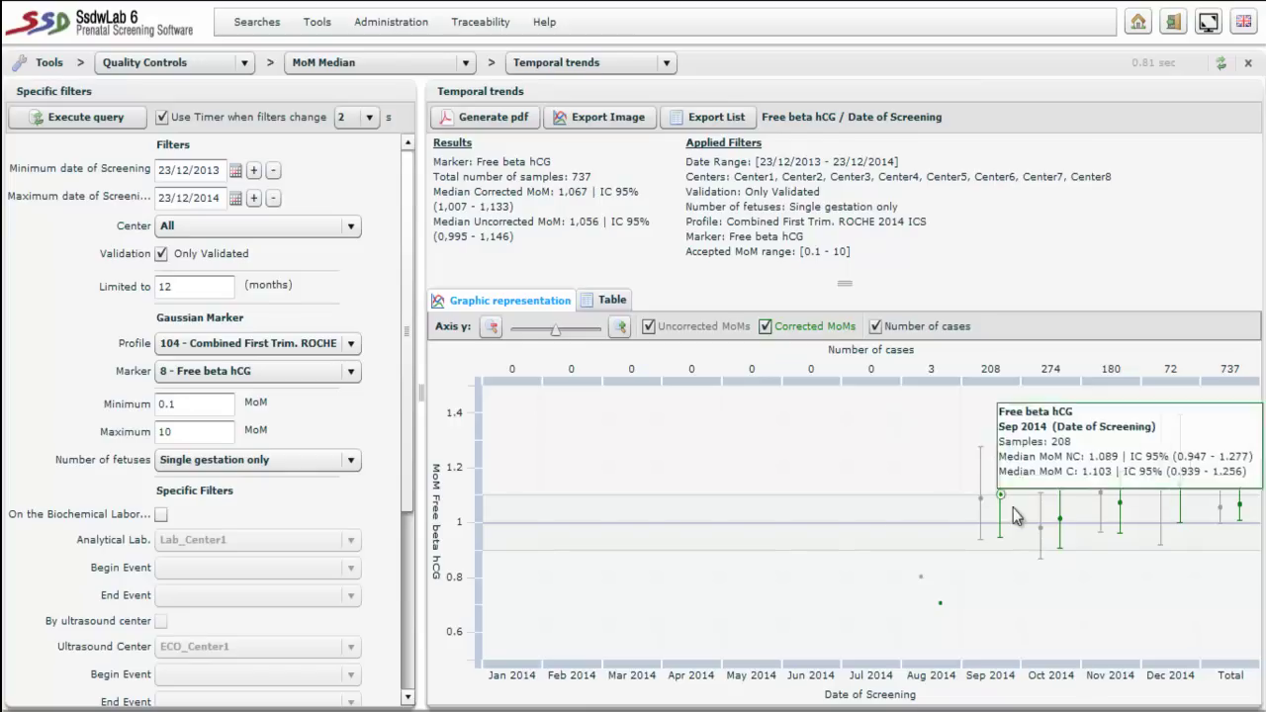
mouse_move(997, 499)
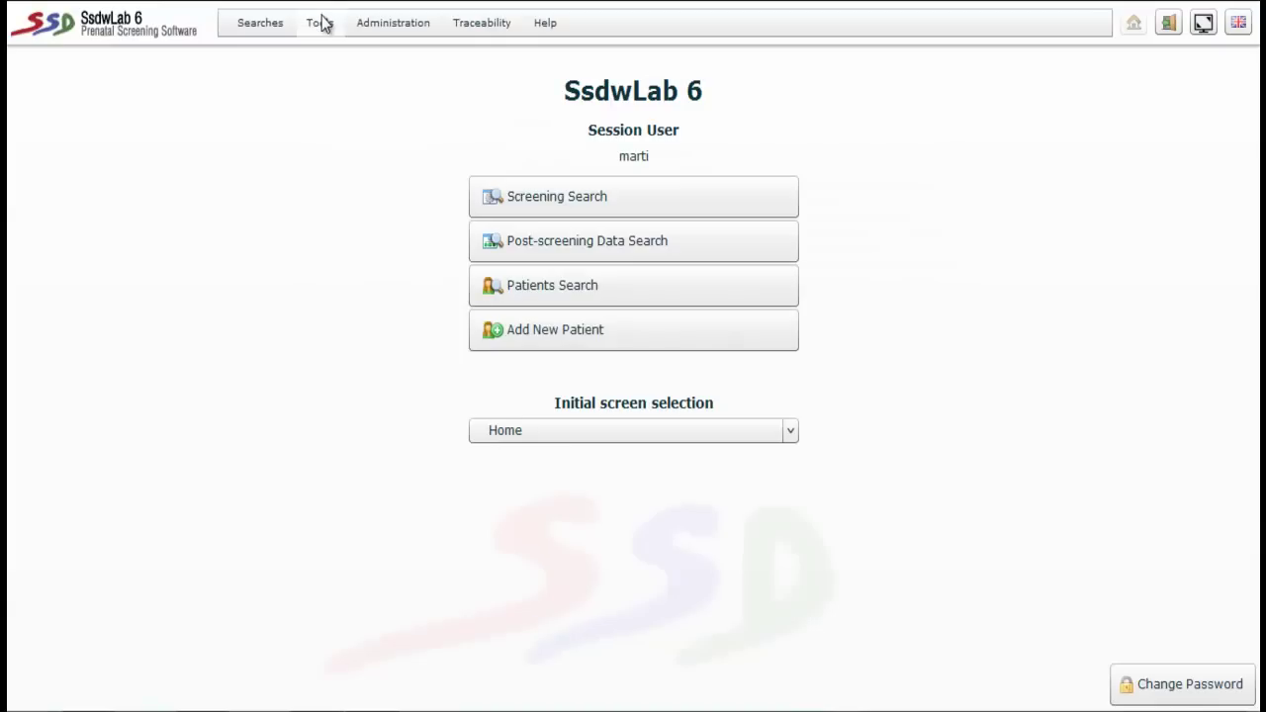
Step: Open the MoM Median quality control report by gestational age
click(322, 23)
mouse_move(339, 71)
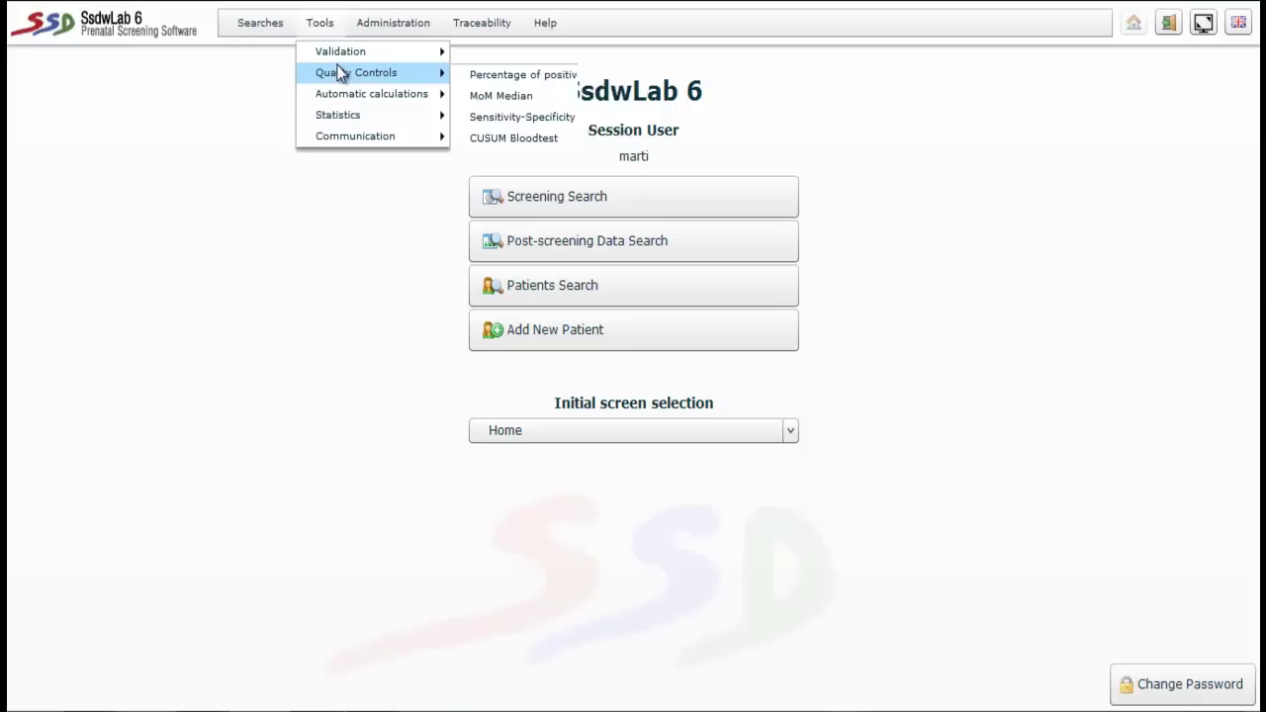
mouse_move(482, 98)
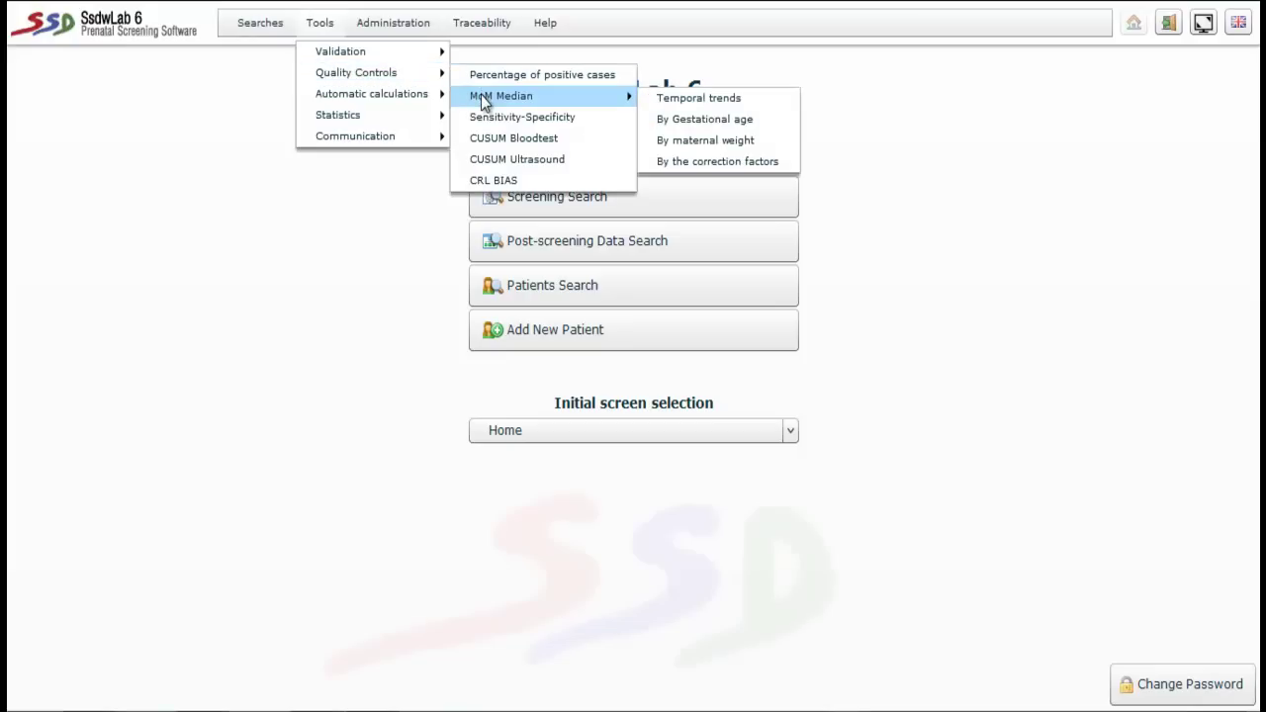
click(660, 124)
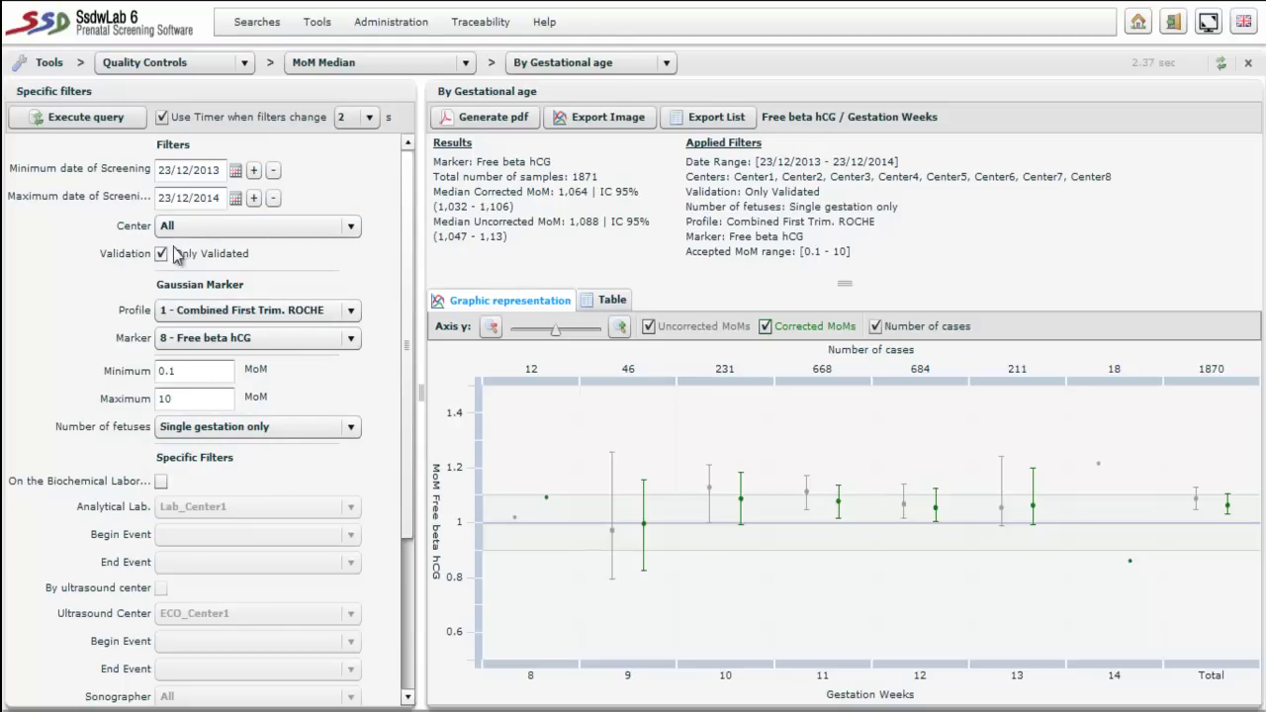
Step: Set the profile to 104 - Combined First Trim. ROCHE with marker 8 - Free beta hCG and execute the gestational age query
click(212, 313)
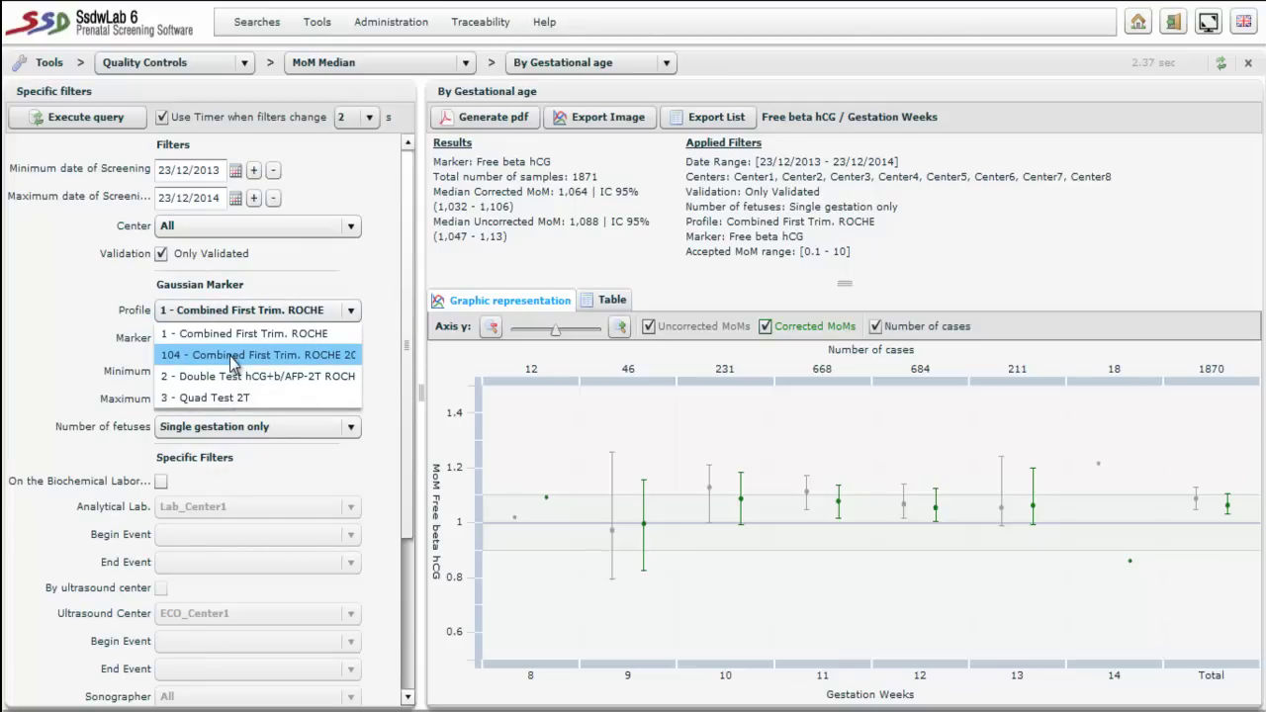
click(233, 358)
click(197, 339)
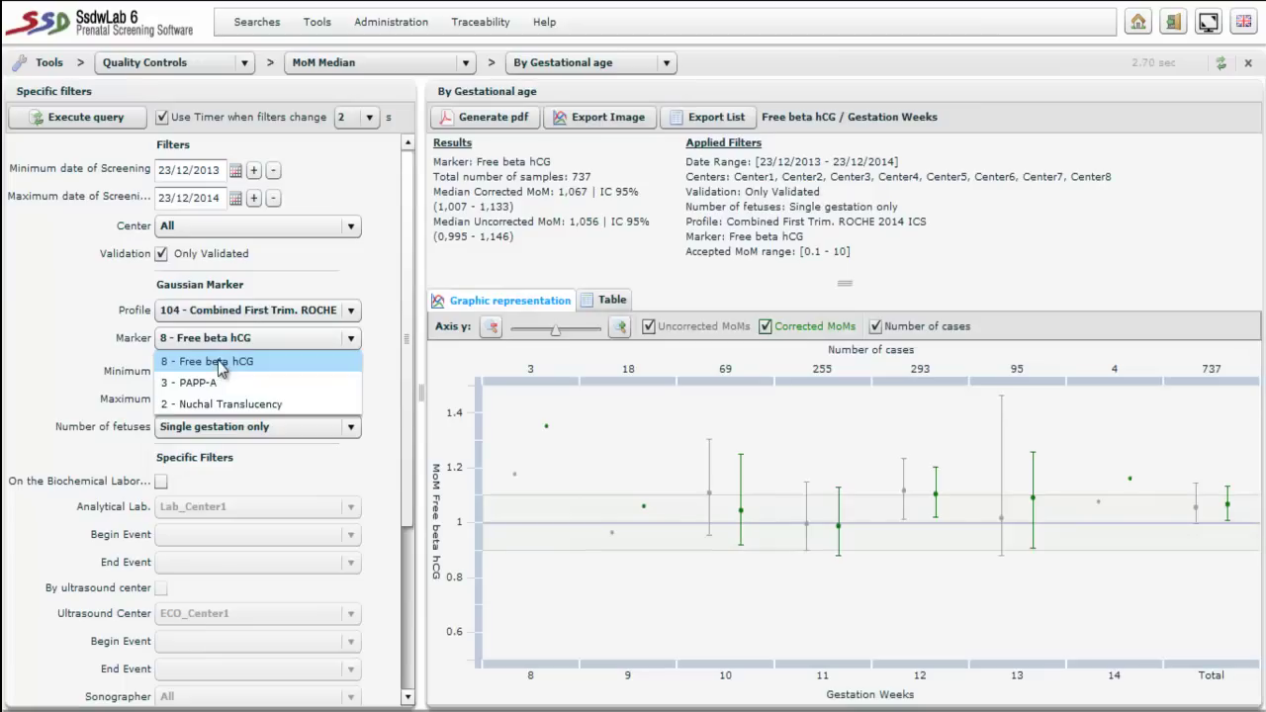
click(220, 364)
click(211, 432)
click(211, 479)
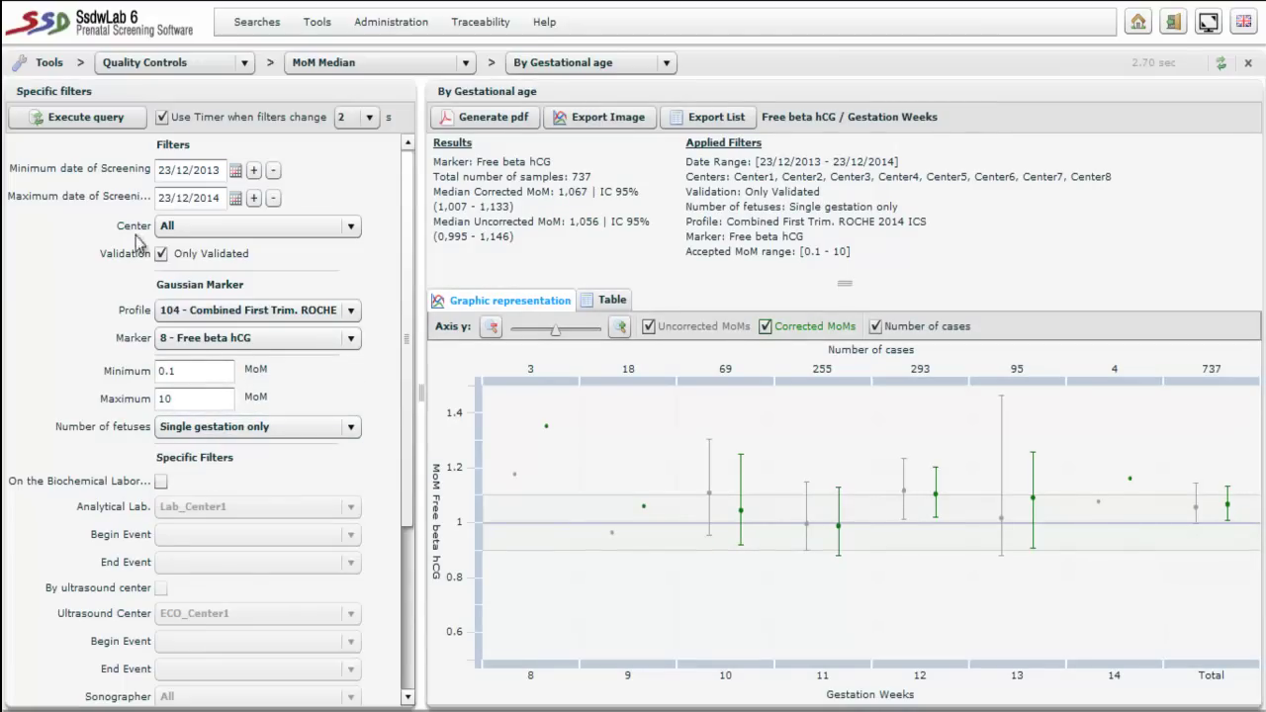
click(106, 118)
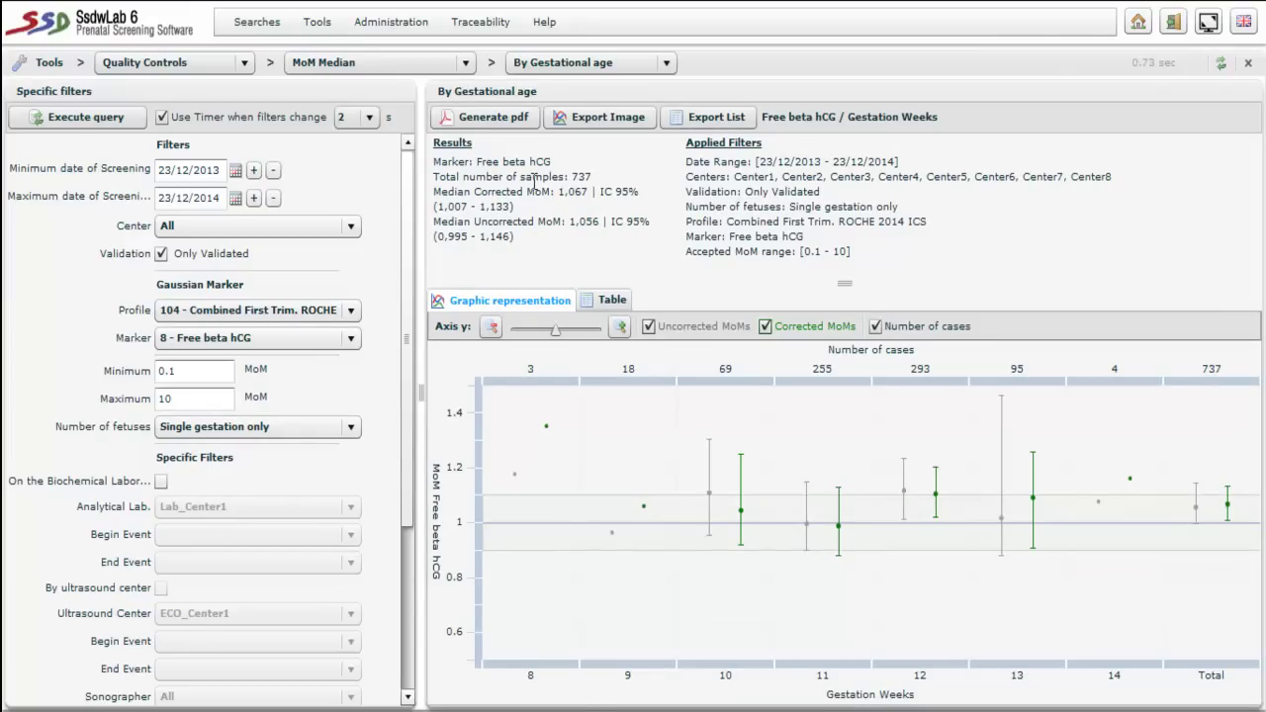
Step: Examine the corrected and uncorrected median MoM values with their confidence intervals for Free beta hCG by gestational age
drag(565, 194, 593, 194)
click(568, 205)
click(601, 242)
Step: Change the marker to 3 - PAPP-A and execute the gestational age query
click(316, 339)
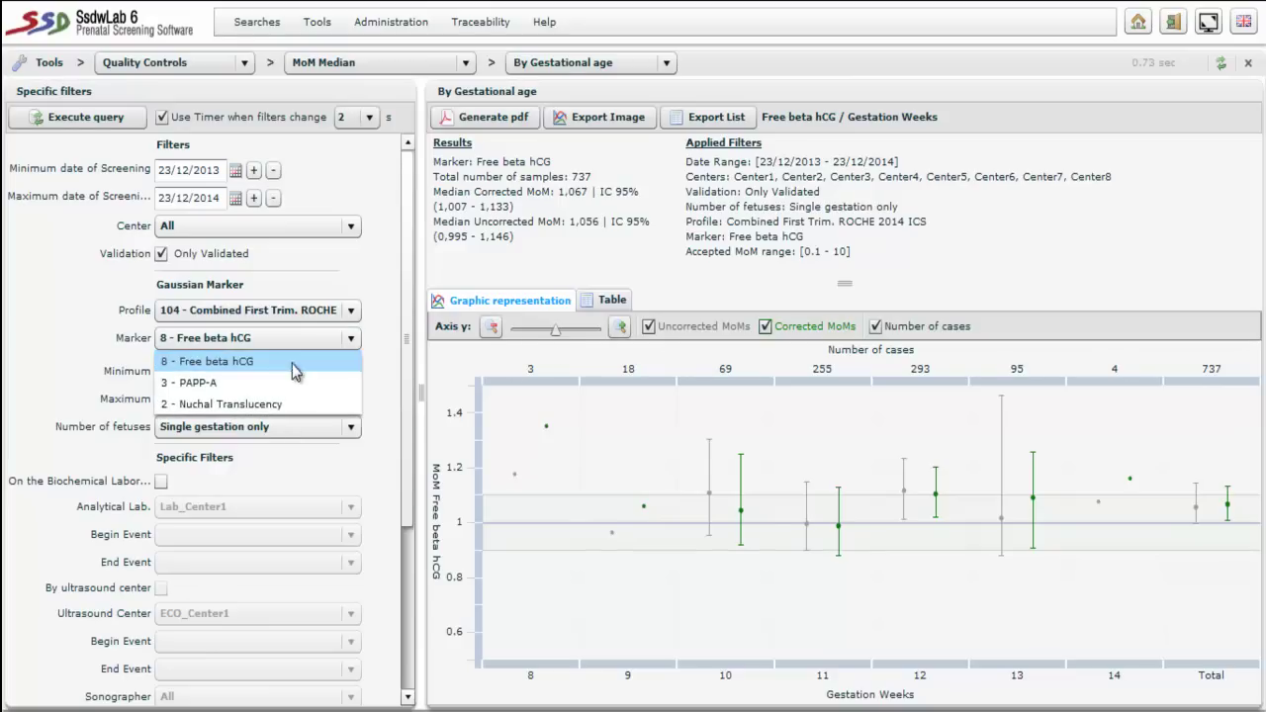
click(237, 382)
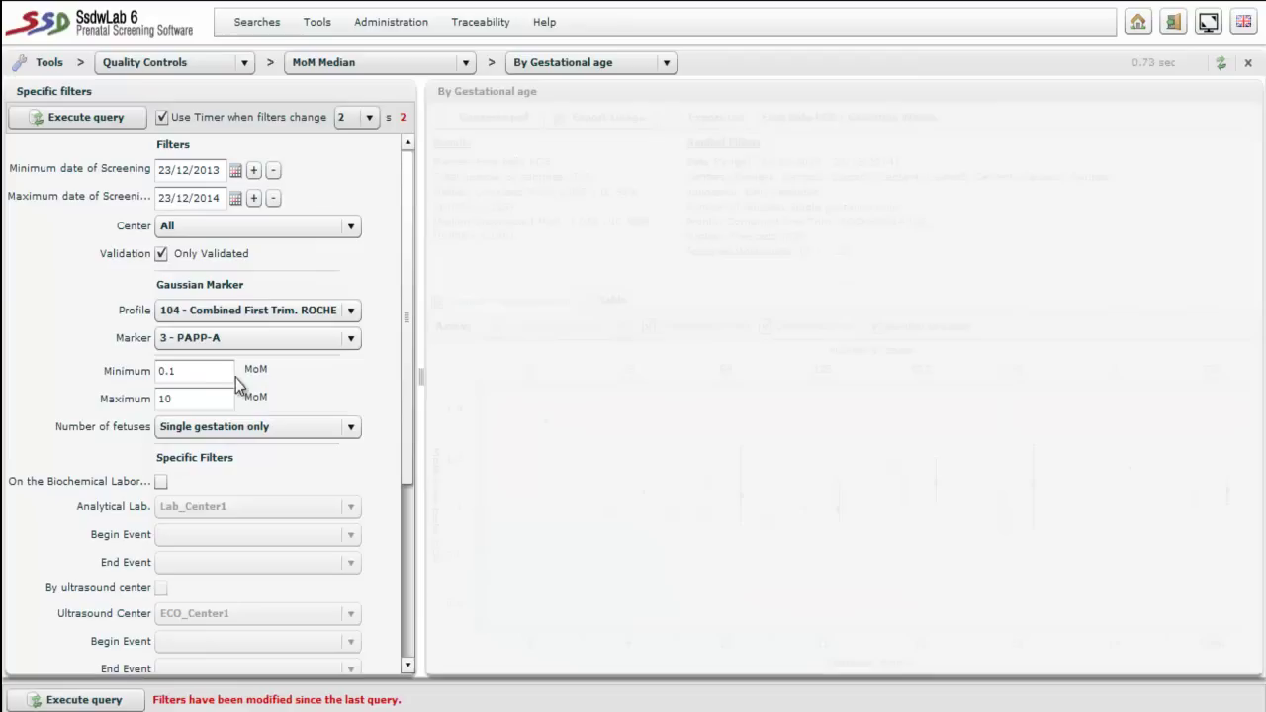
click(87, 118)
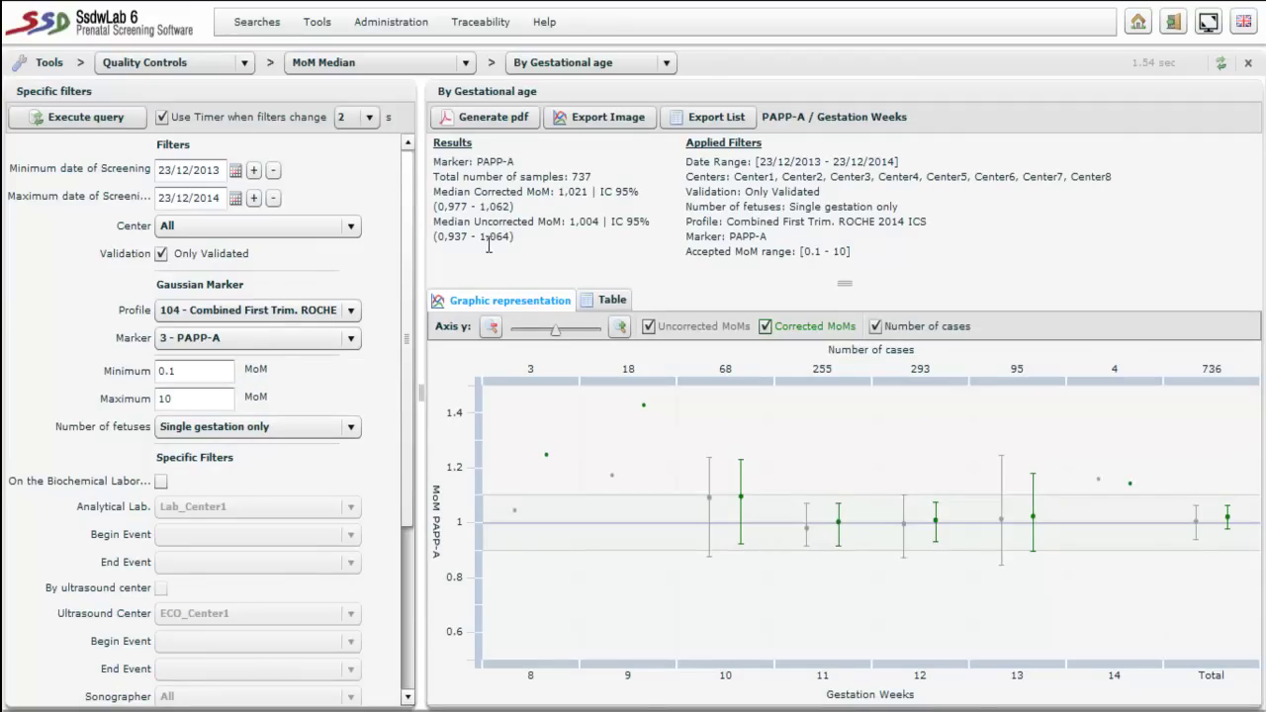
Step: Switch the marker of the gestational age report to 2 - Nuchal Translucency
click(341, 426)
click(297, 338)
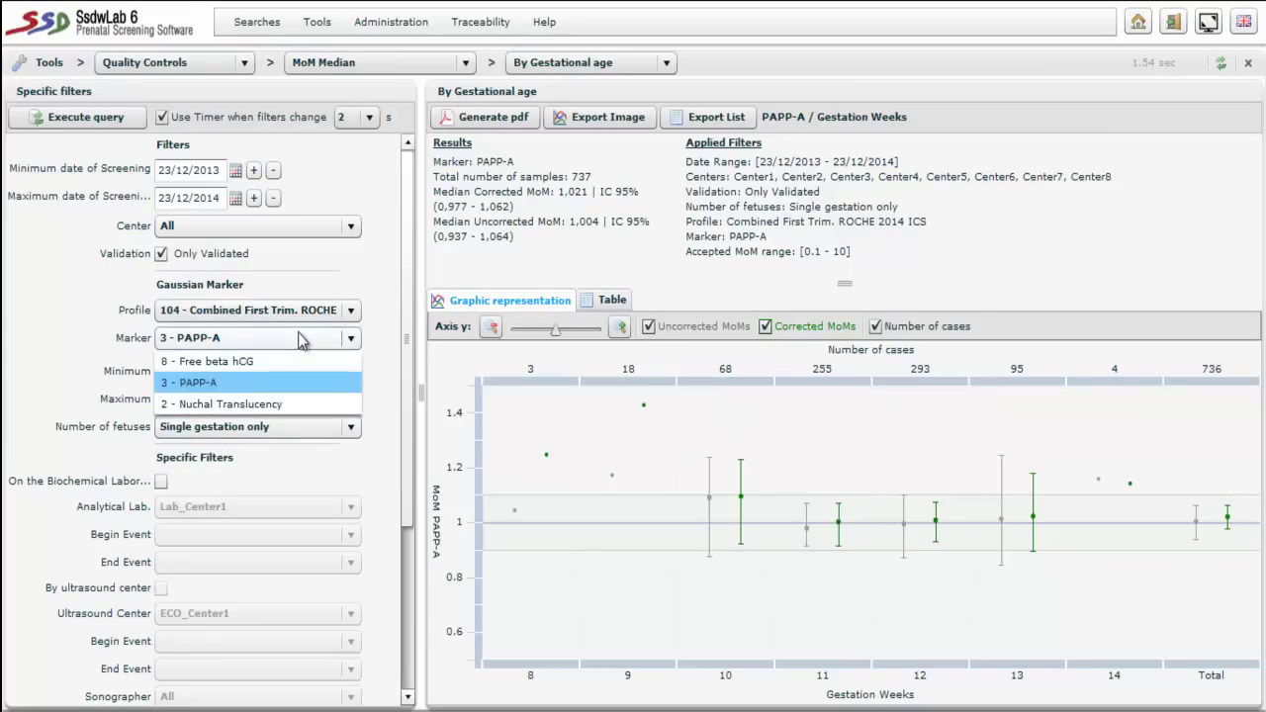
click(242, 404)
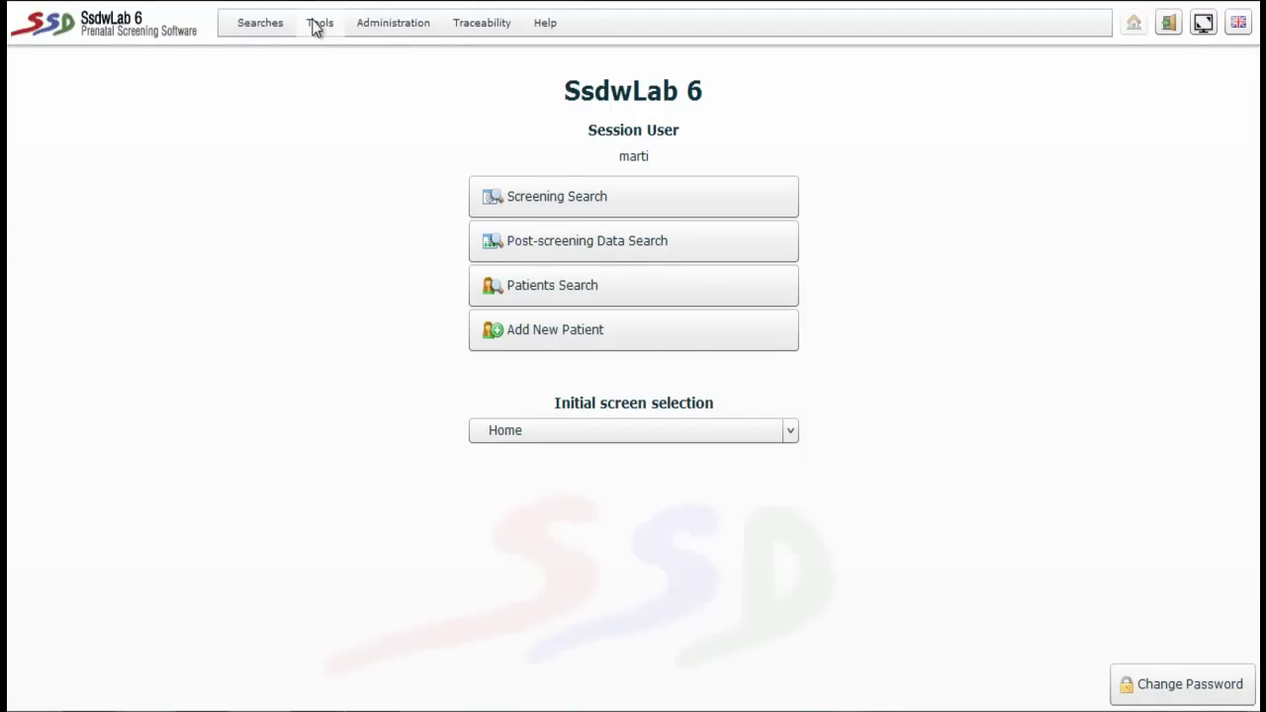
Step: Open the MoM Median quality control report by maternal weight
click(315, 26)
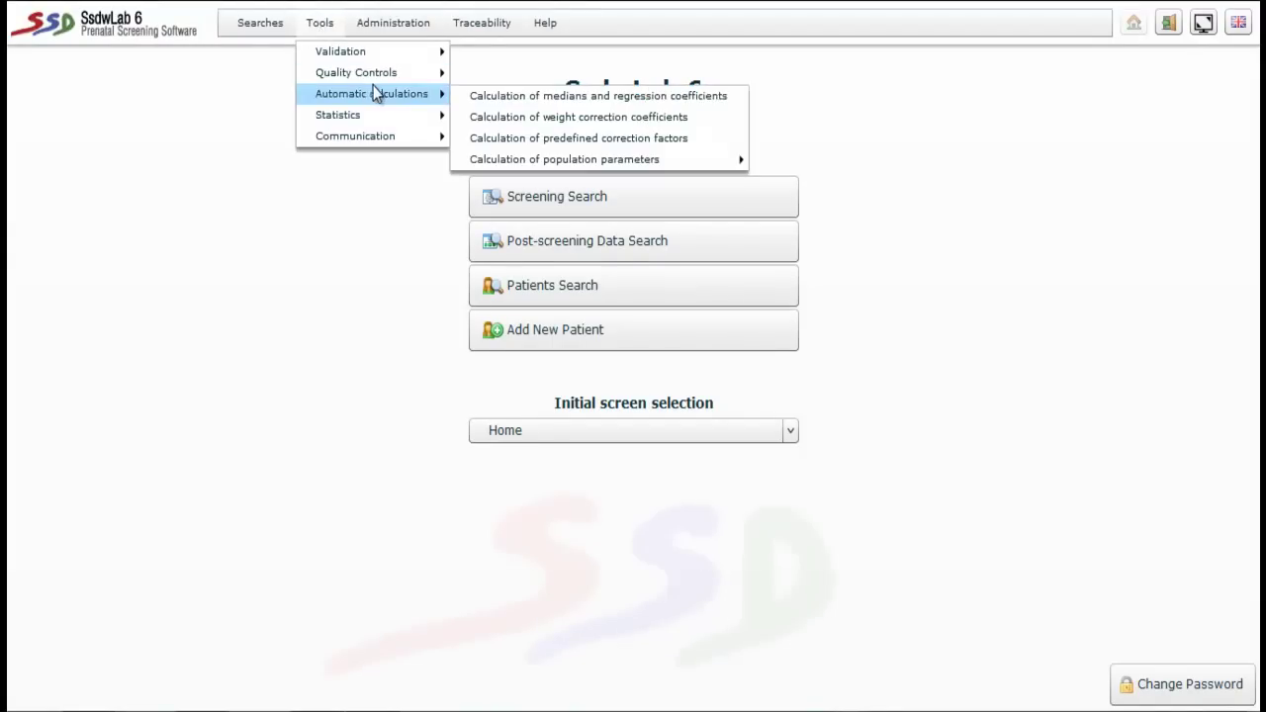
mouse_move(424, 82)
mouse_move(516, 102)
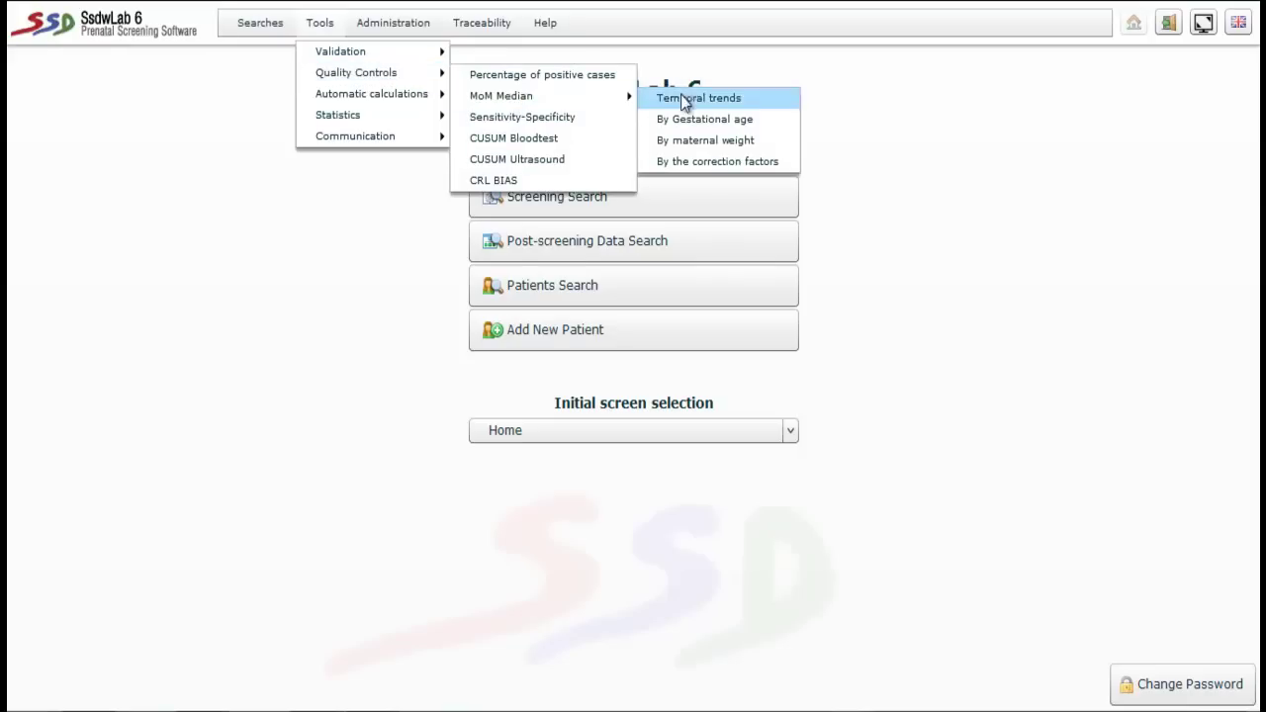
click(695, 140)
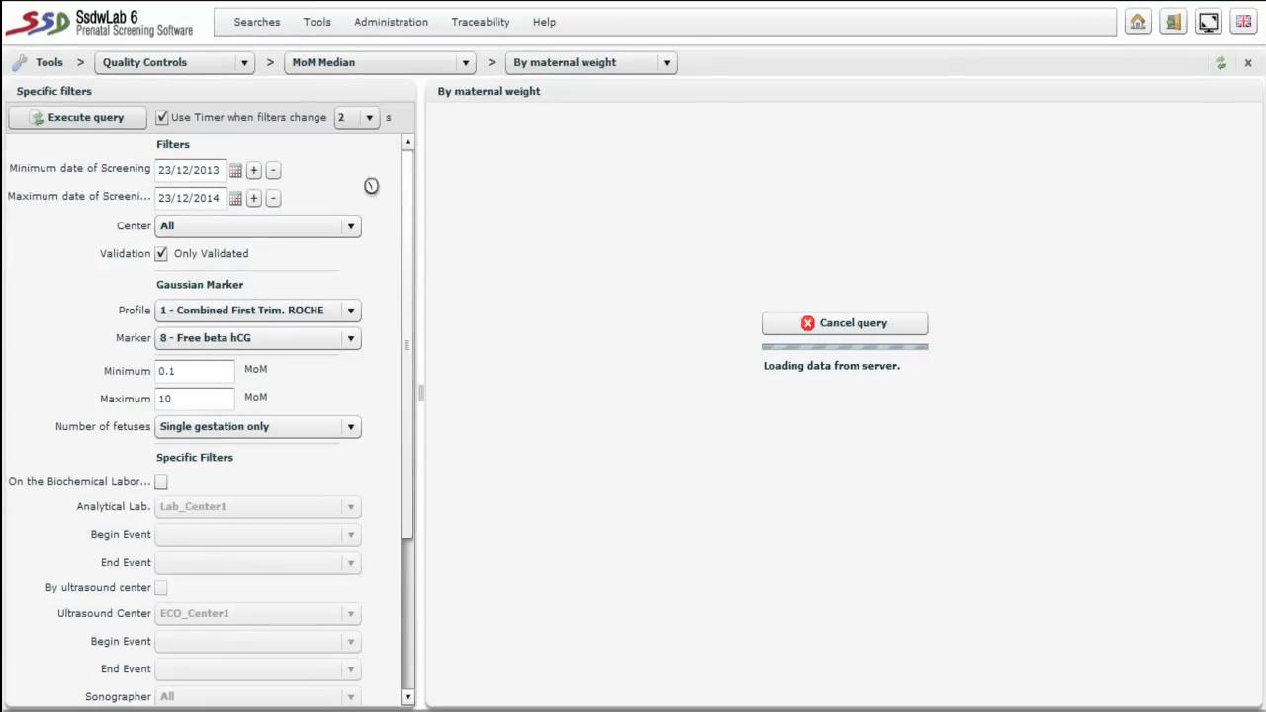
Step: Set the profile to 104 - Combined First Trim. ROCHE and the marker to 3 - PAPP-A, and execute the maternal weight query
scroll(395, 341, down, 4)
scroll(394, 297, up, 4)
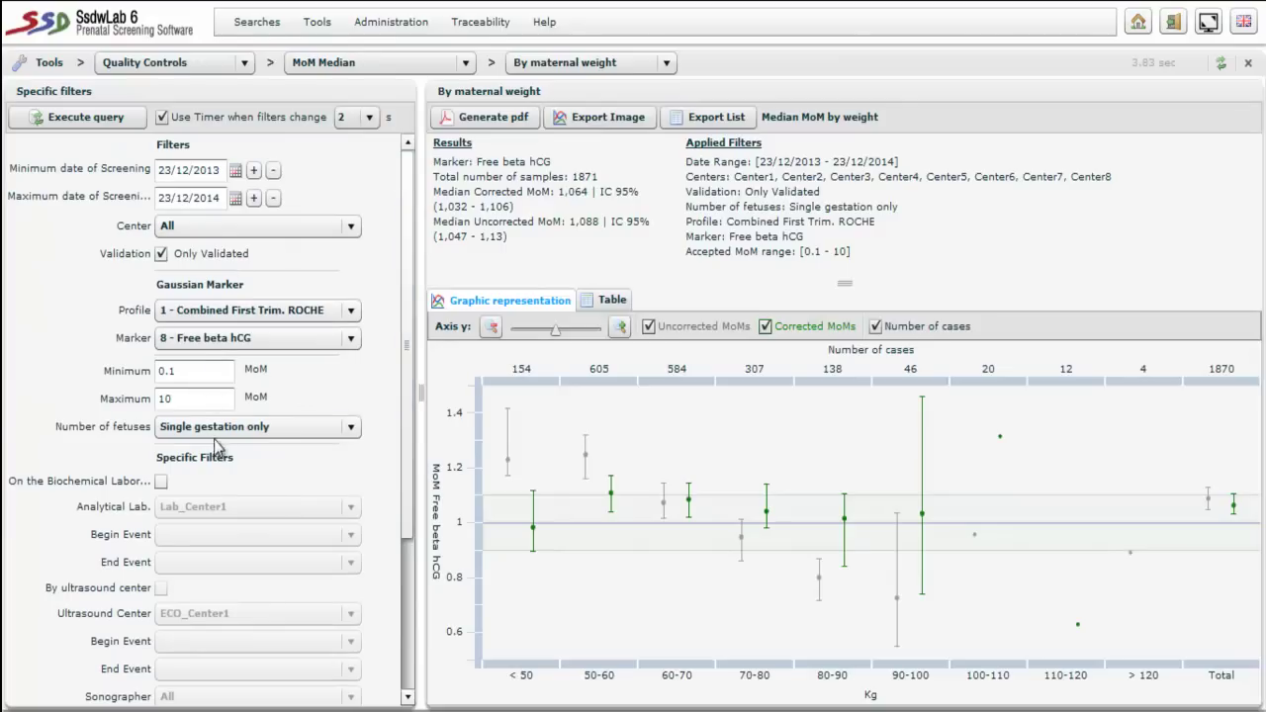
click(215, 312)
click(212, 354)
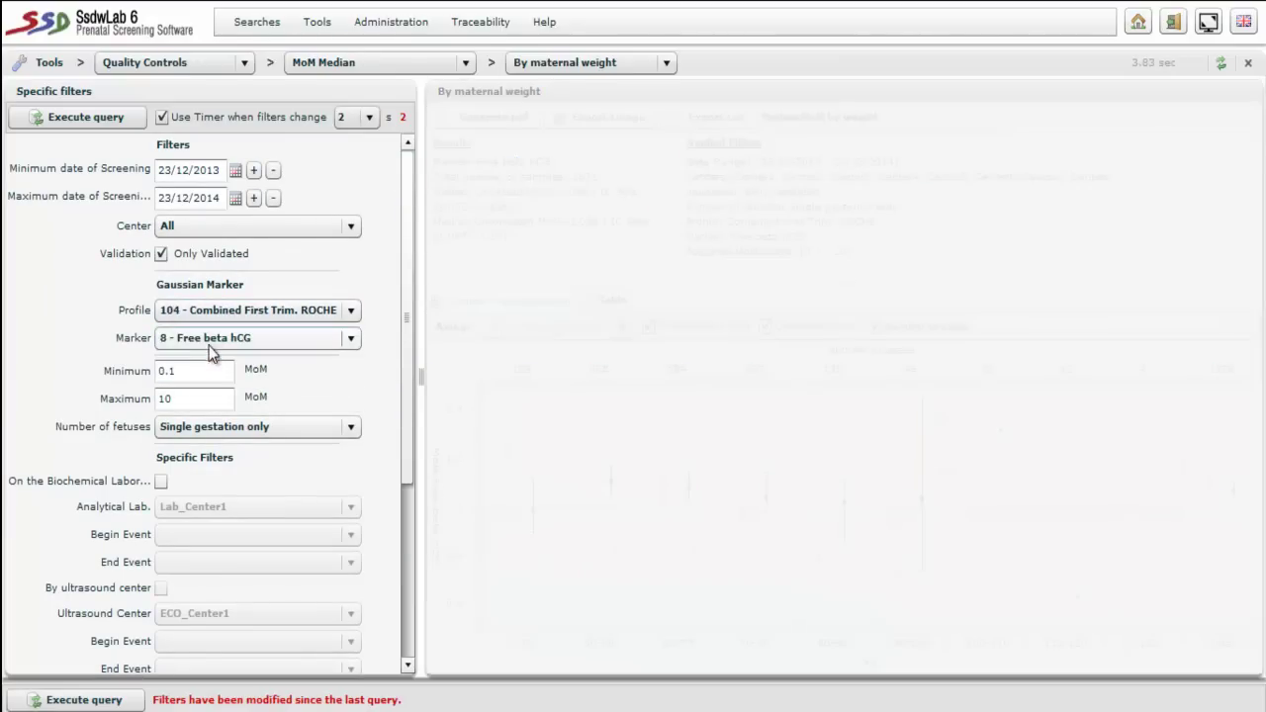
click(213, 339)
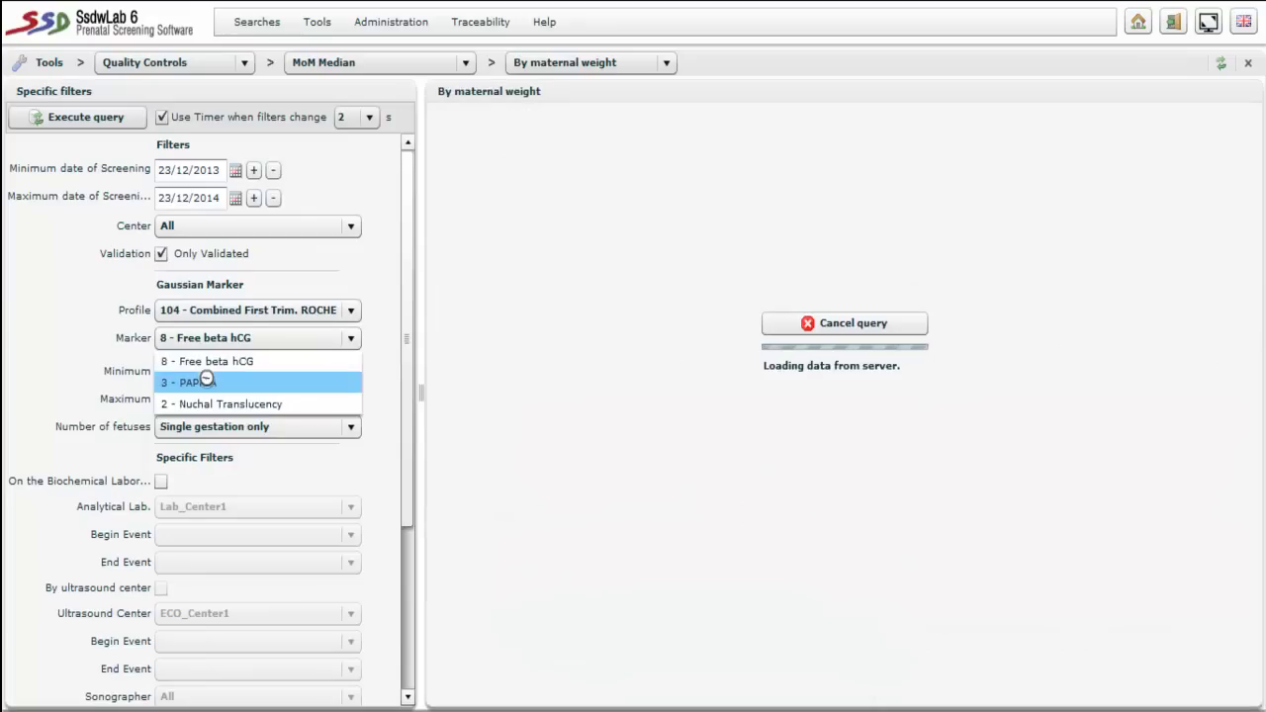
click(209, 382)
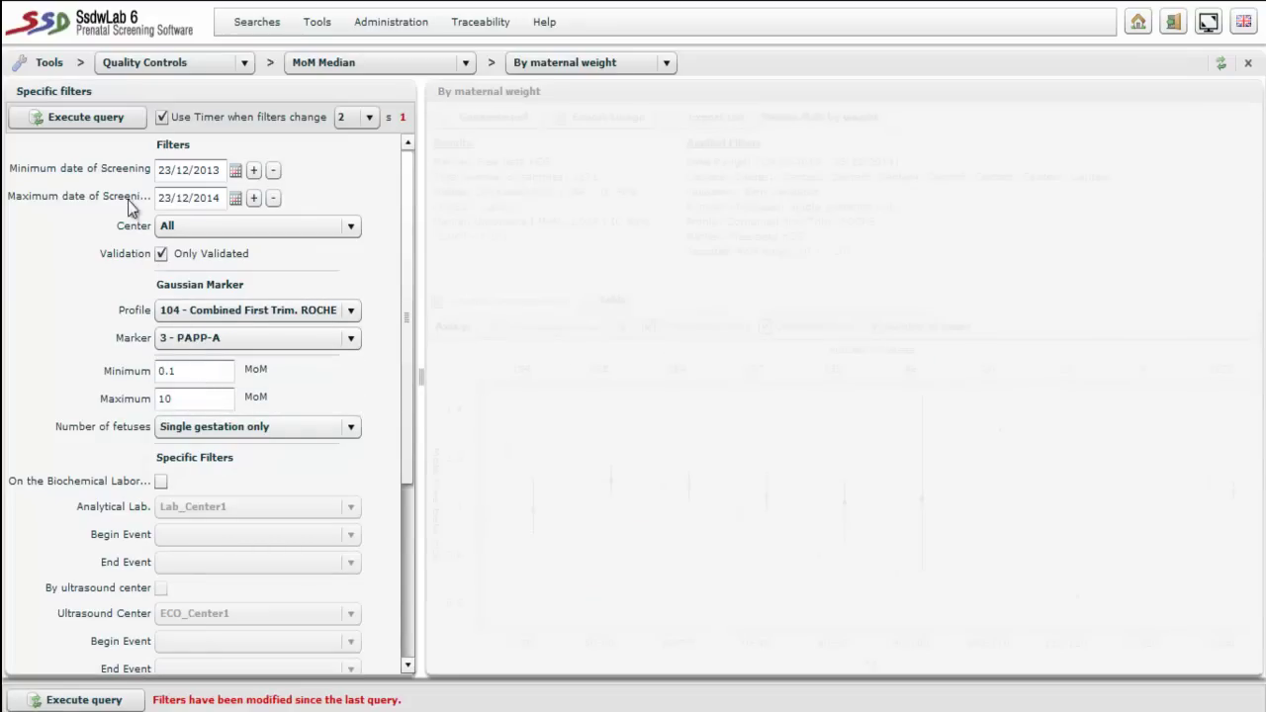
click(86, 119)
click(86, 118)
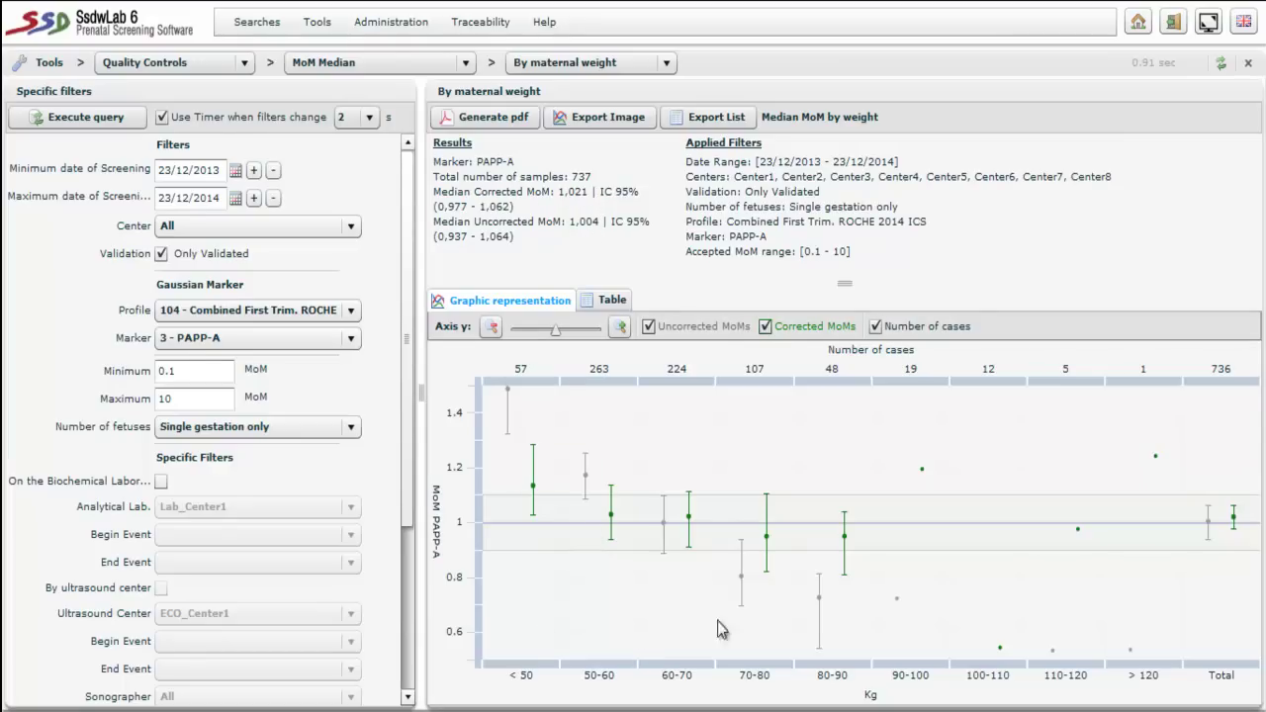
Step: Examine the uncorrected and corrected PAPP-A MoM medians across the weight ranges in the graph, from under 50 kg to 80-90 kg
mouse_move(1233, 522)
mouse_move(596, 460)
mouse_move(507, 399)
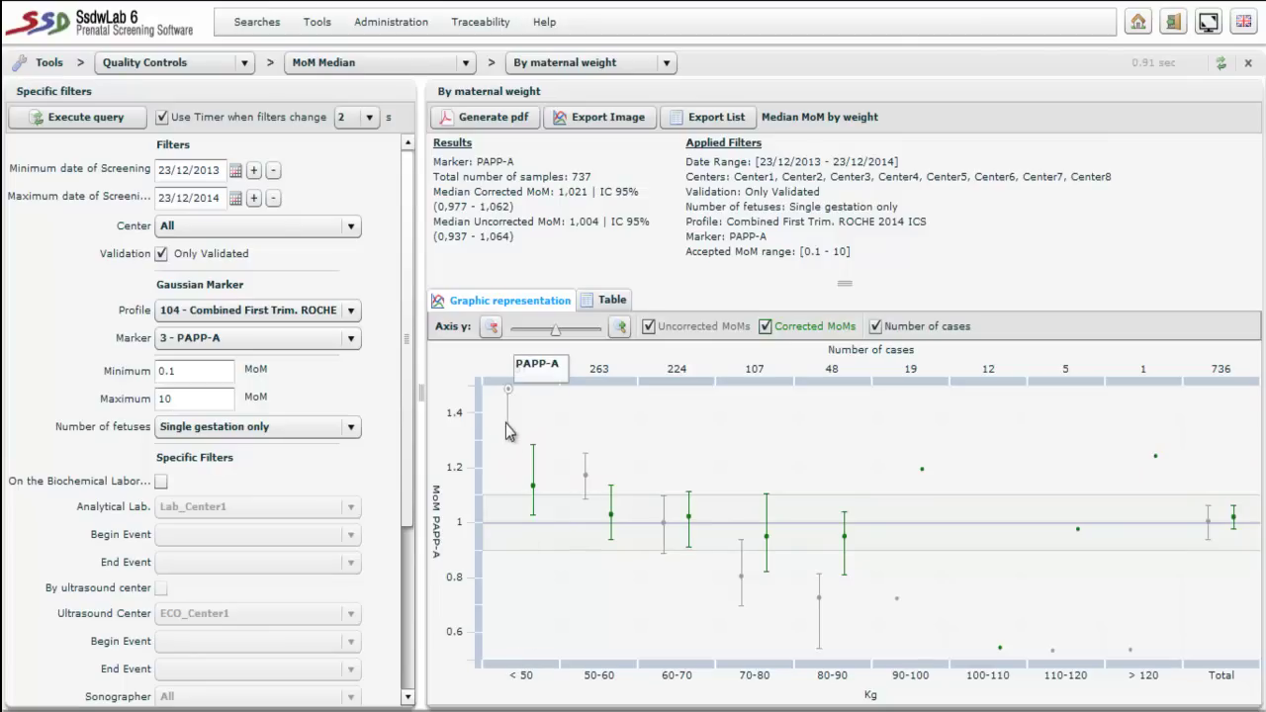
mouse_move(532, 489)
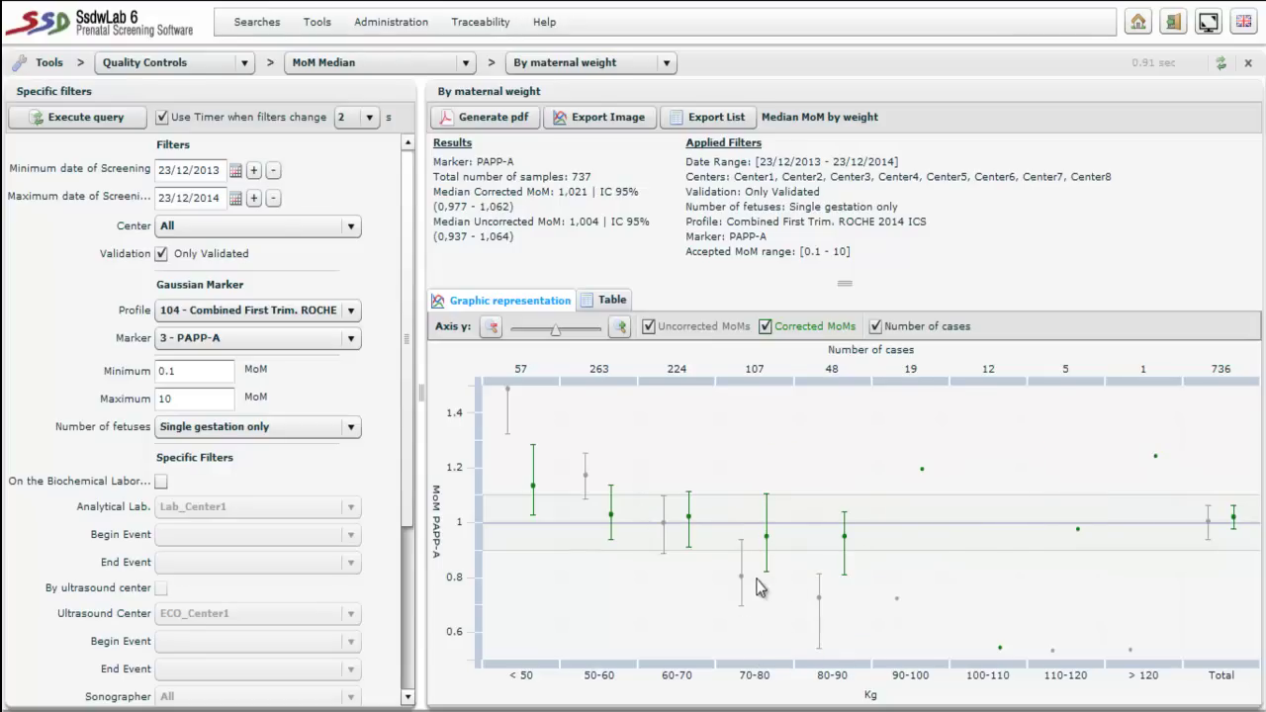
mouse_move(740, 584)
mouse_move(819, 601)
mouse_move(766, 537)
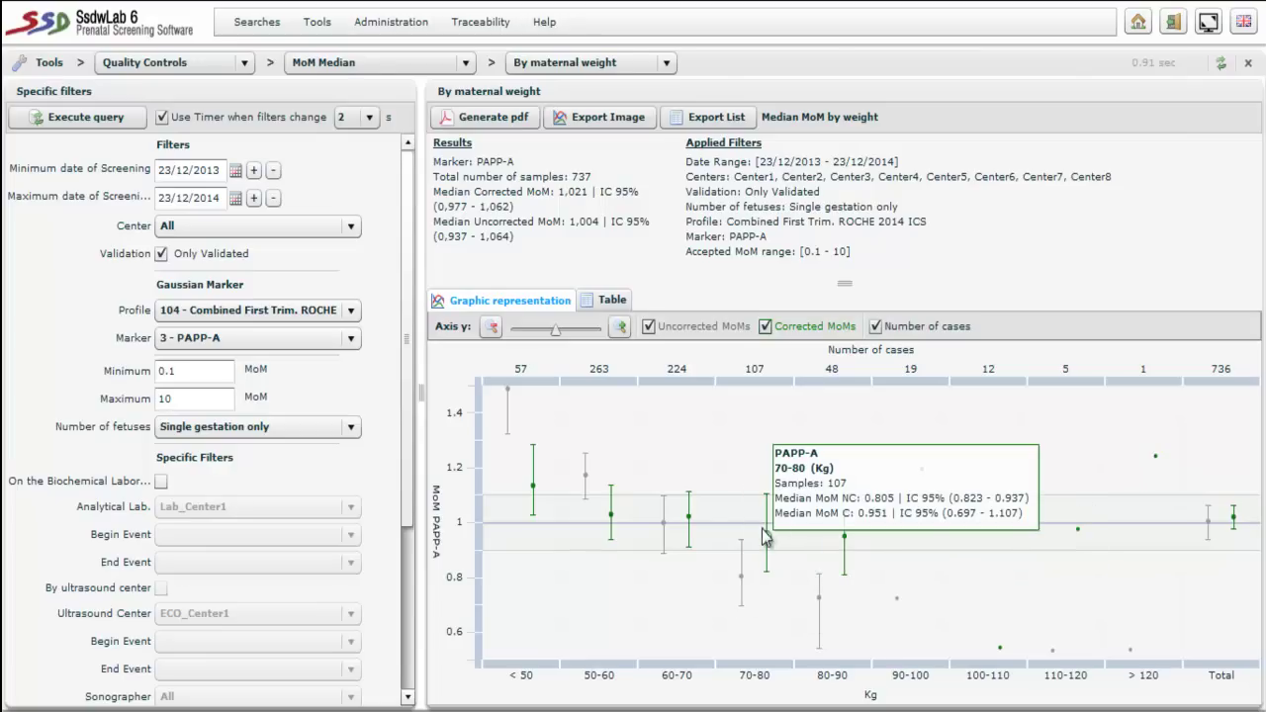
mouse_move(851, 537)
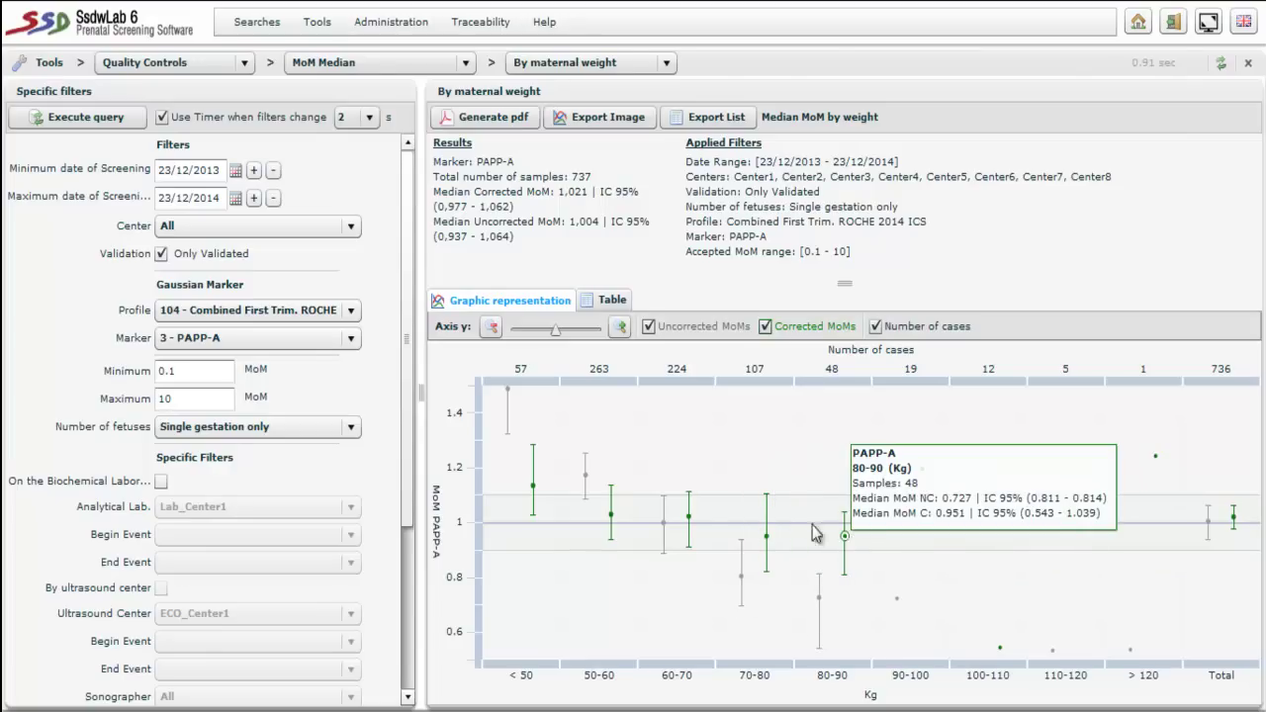
Step: Change the marker to 8 - Free beta hCG, execute the maternal weight query and inspect the 80-90 kg medians
click(348, 340)
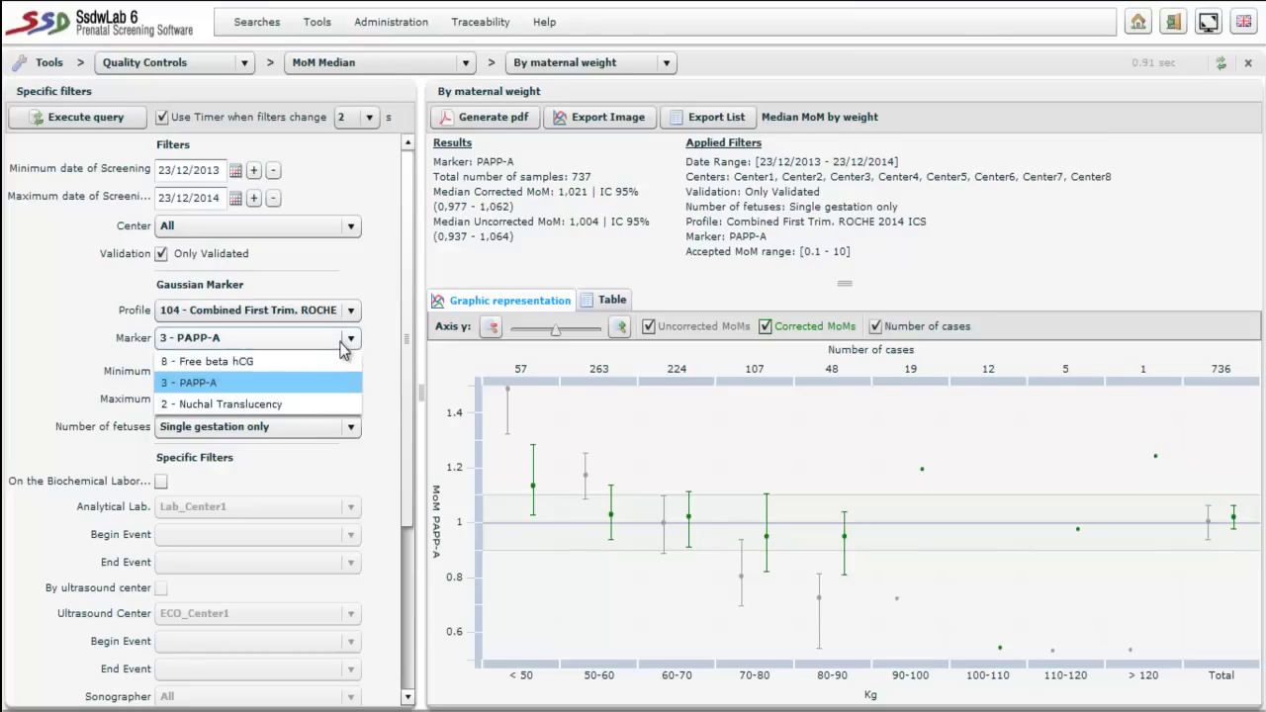
click(299, 360)
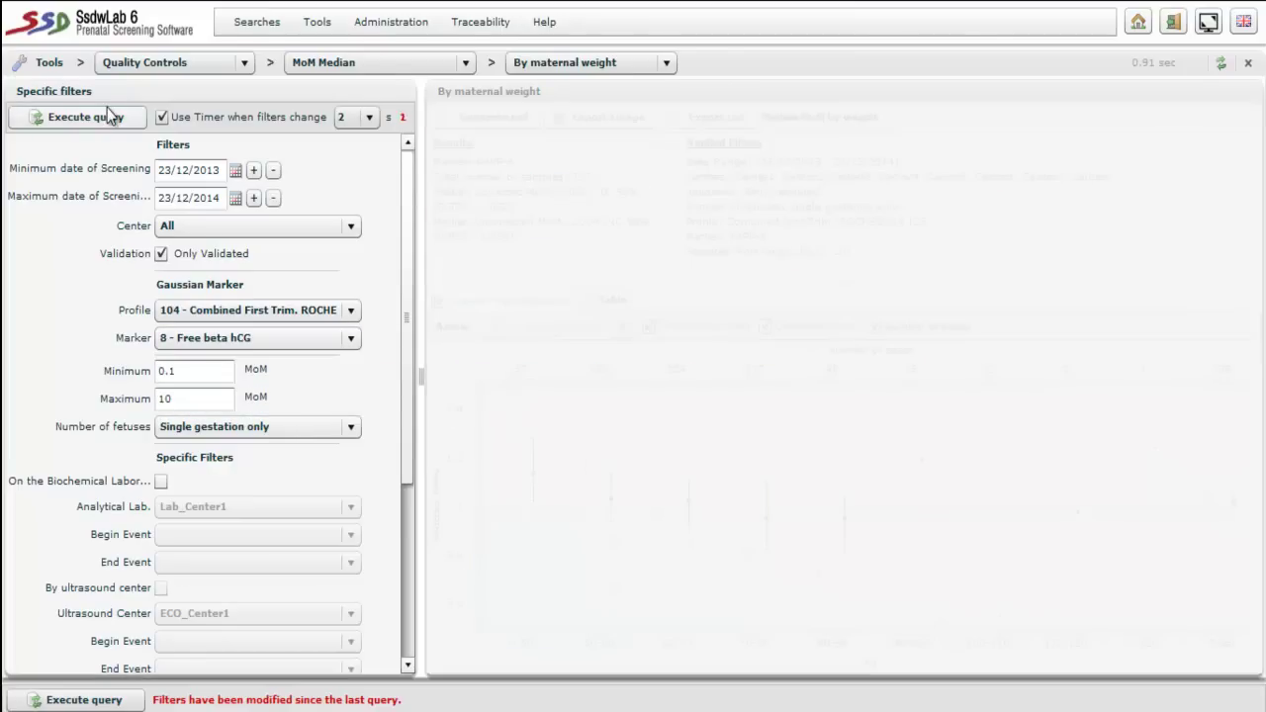
click(111, 116)
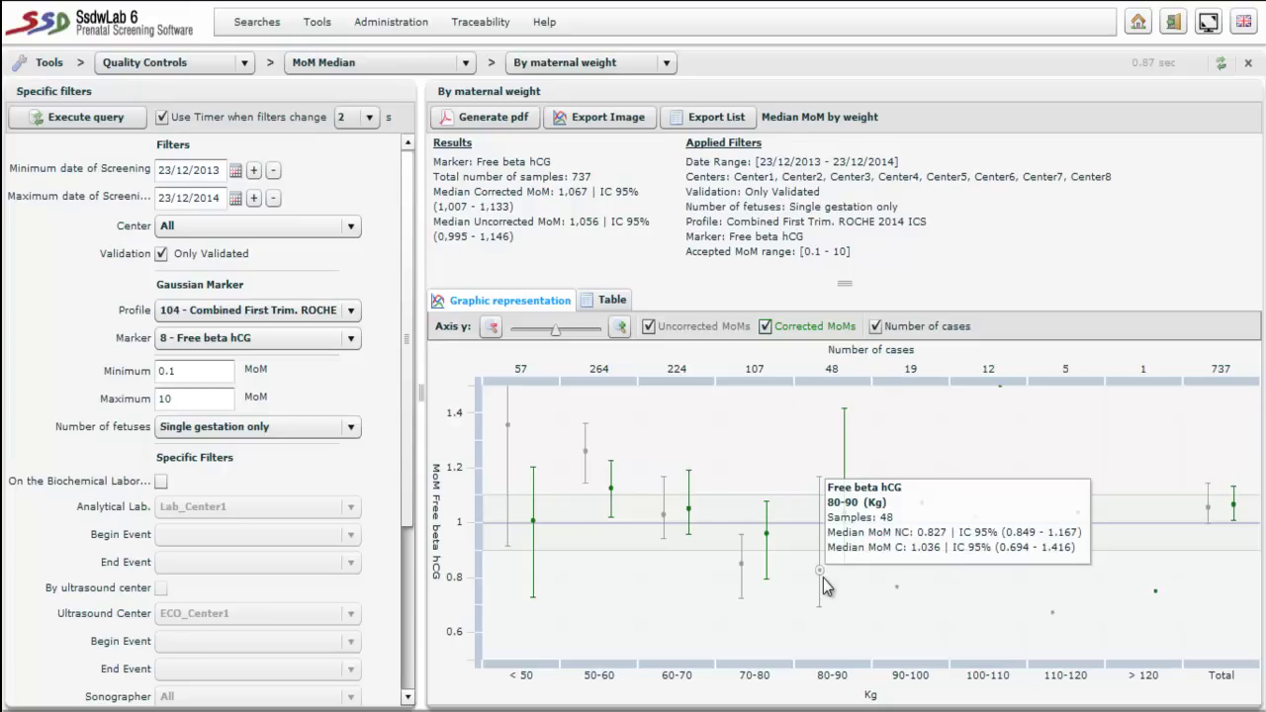
mouse_move(843, 514)
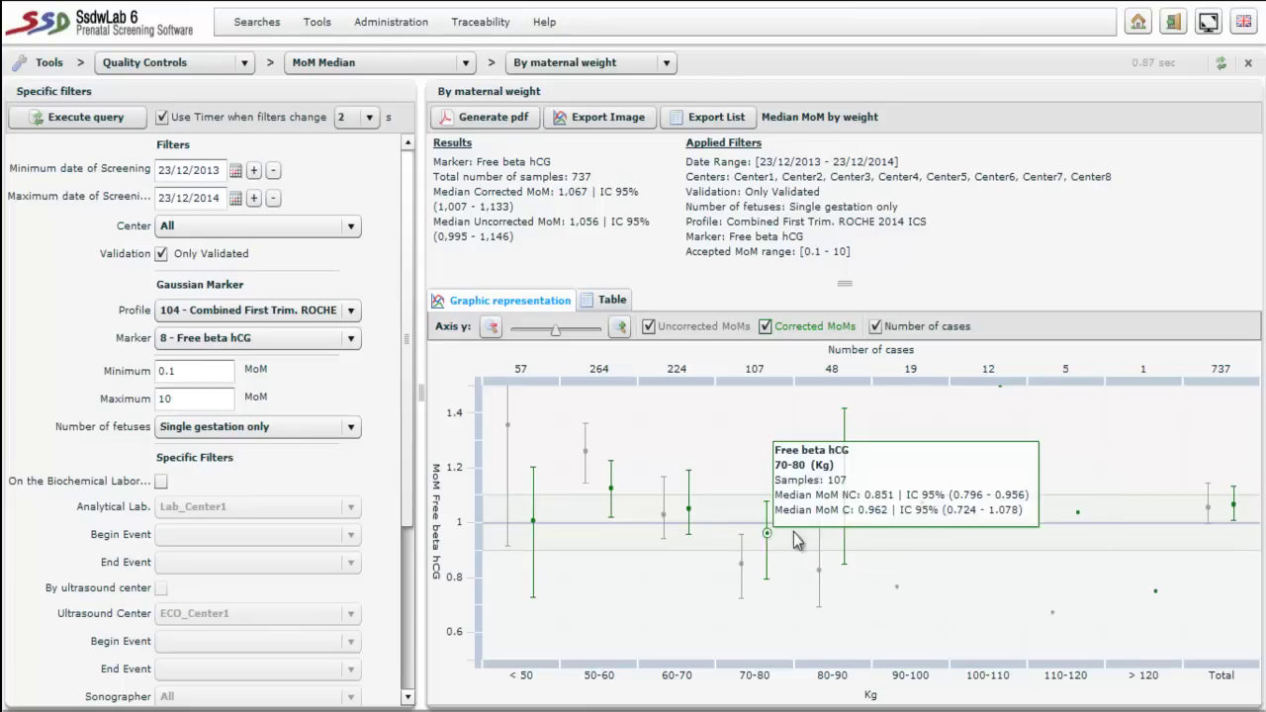
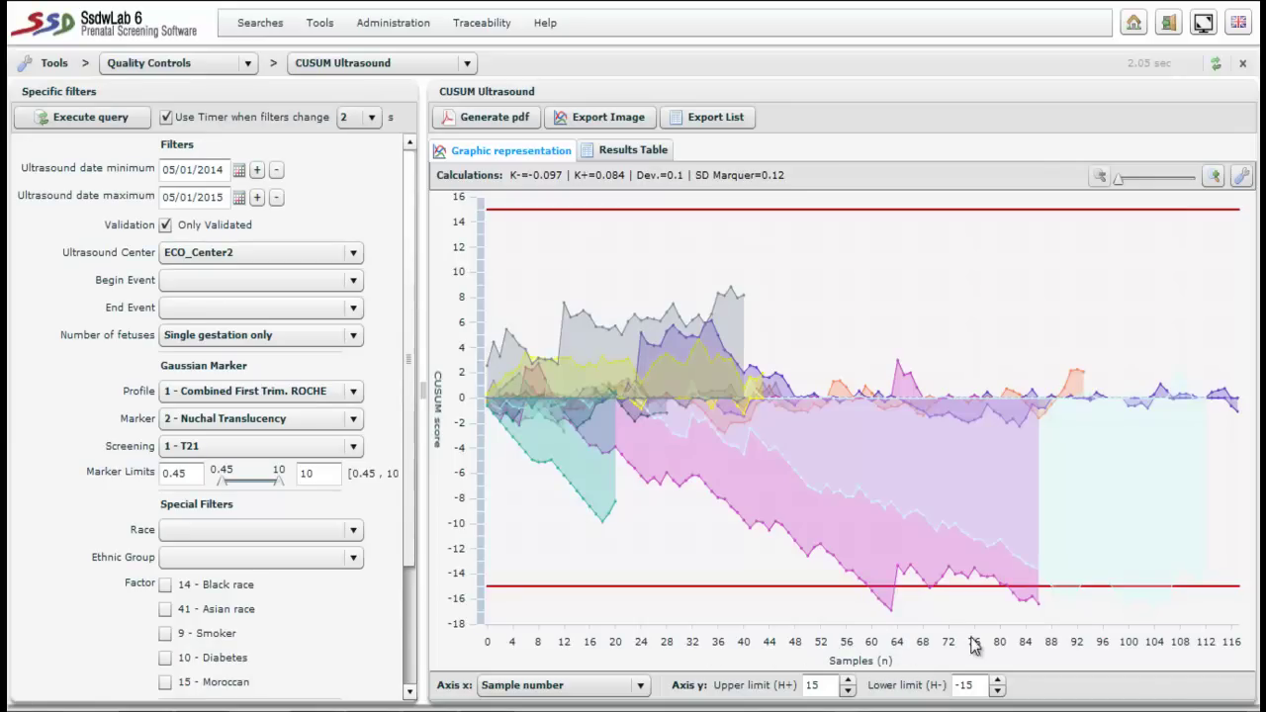
Step: Switch the CUSUM Ultrasound report from ECO_Center2 to ECO_Center8 and inspect the sonographers' curves in the graph
mouse_move(1029, 604)
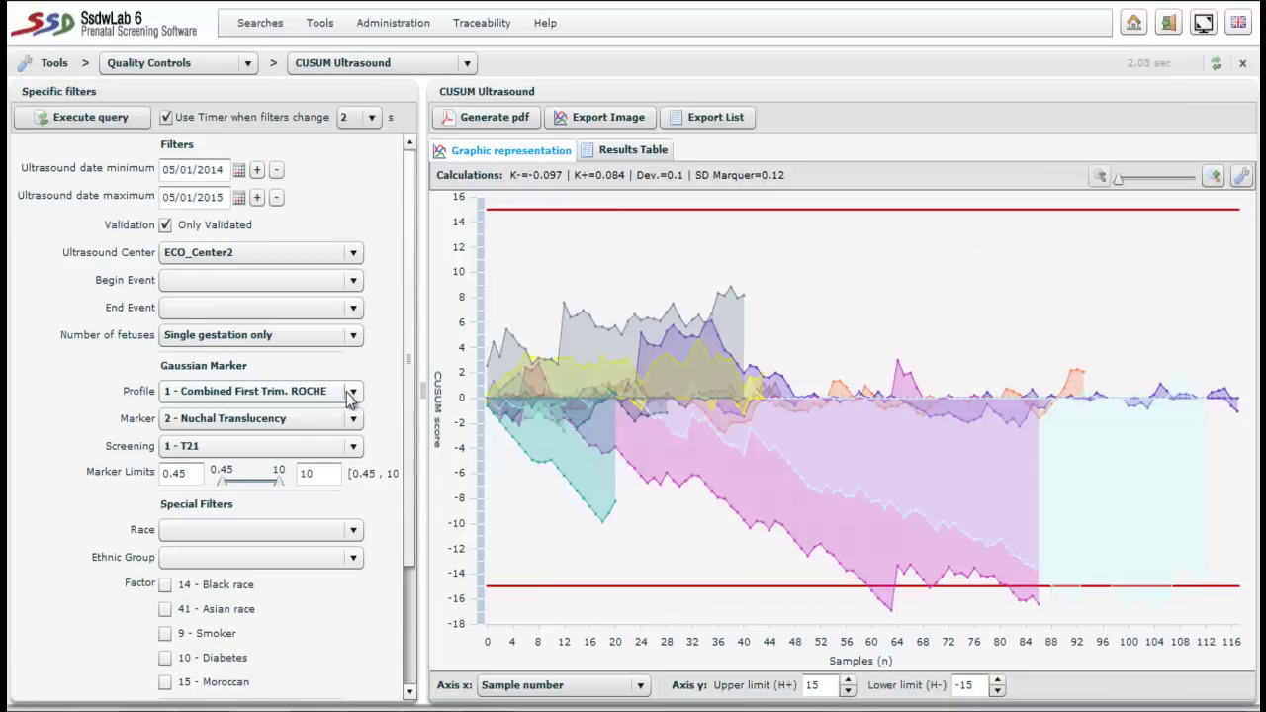
click(283, 259)
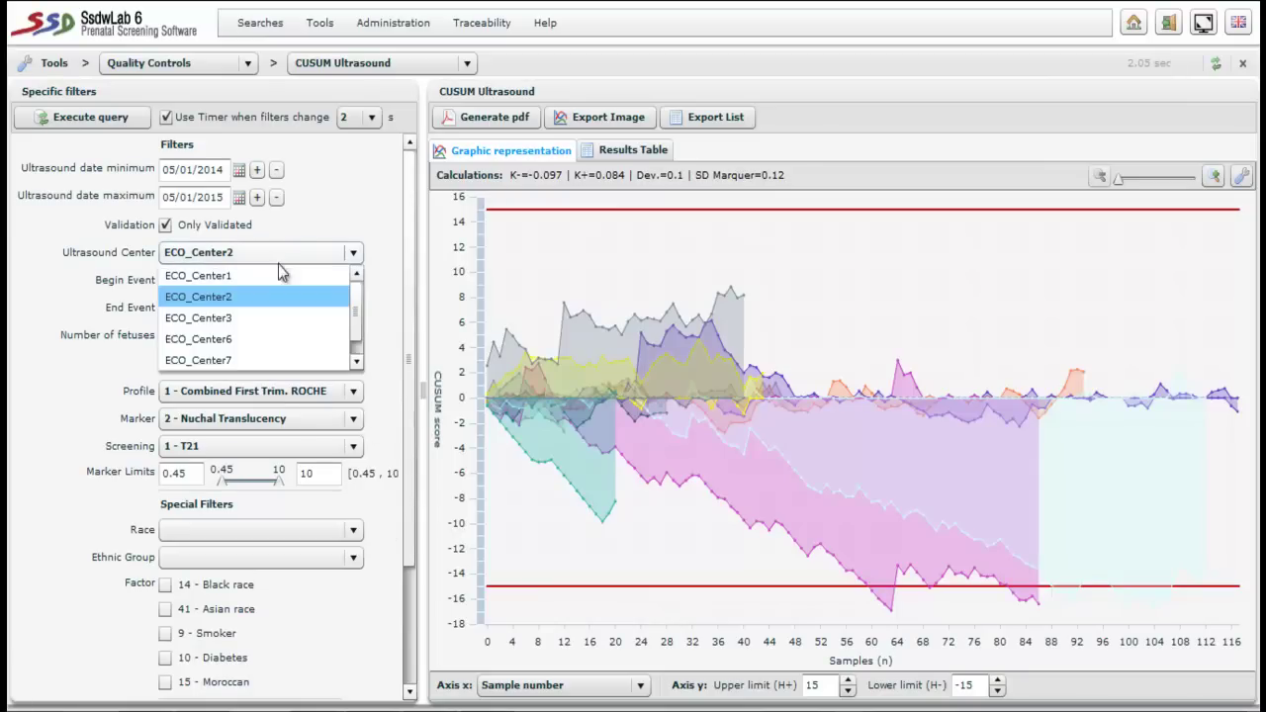
click(354, 361)
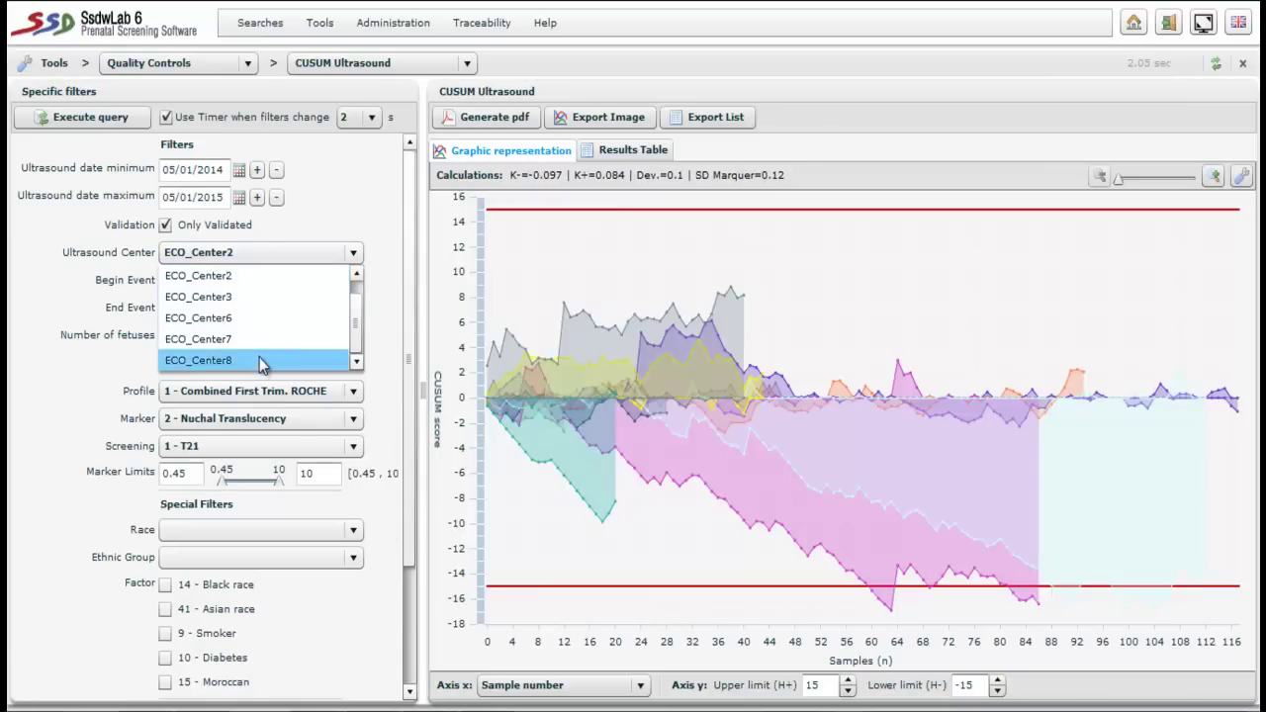
click(263, 359)
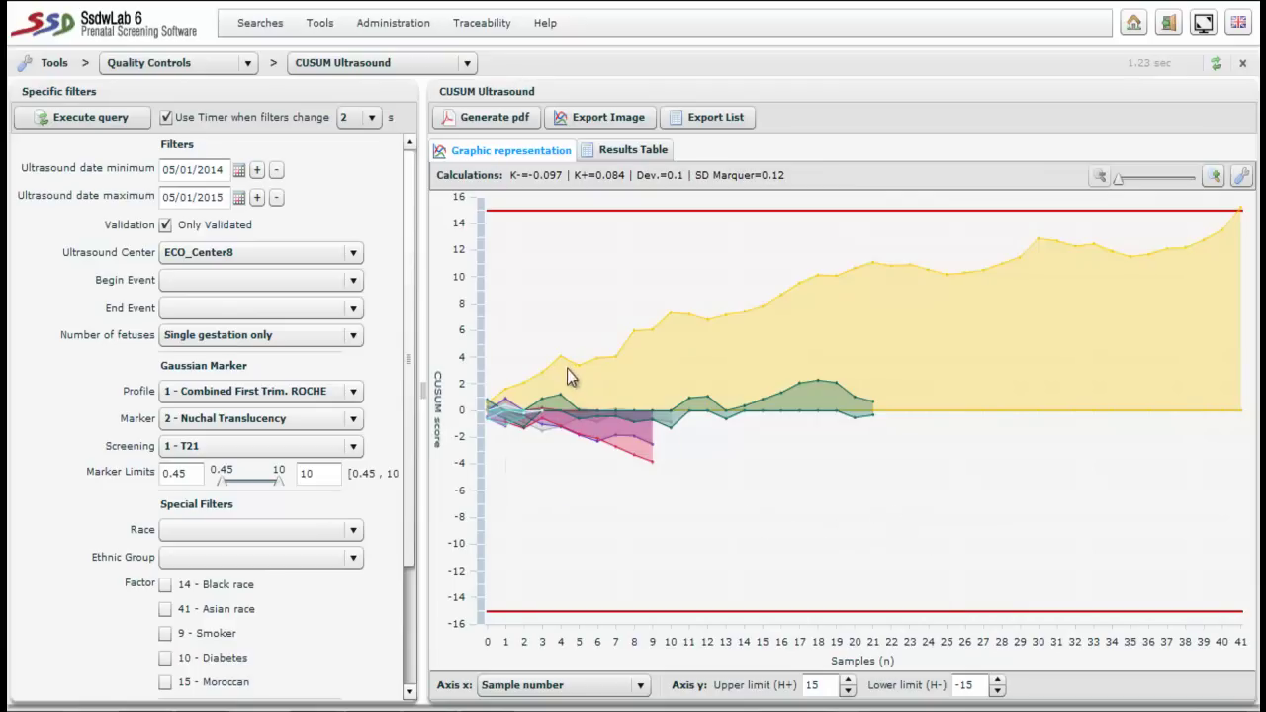
mouse_move(559, 416)
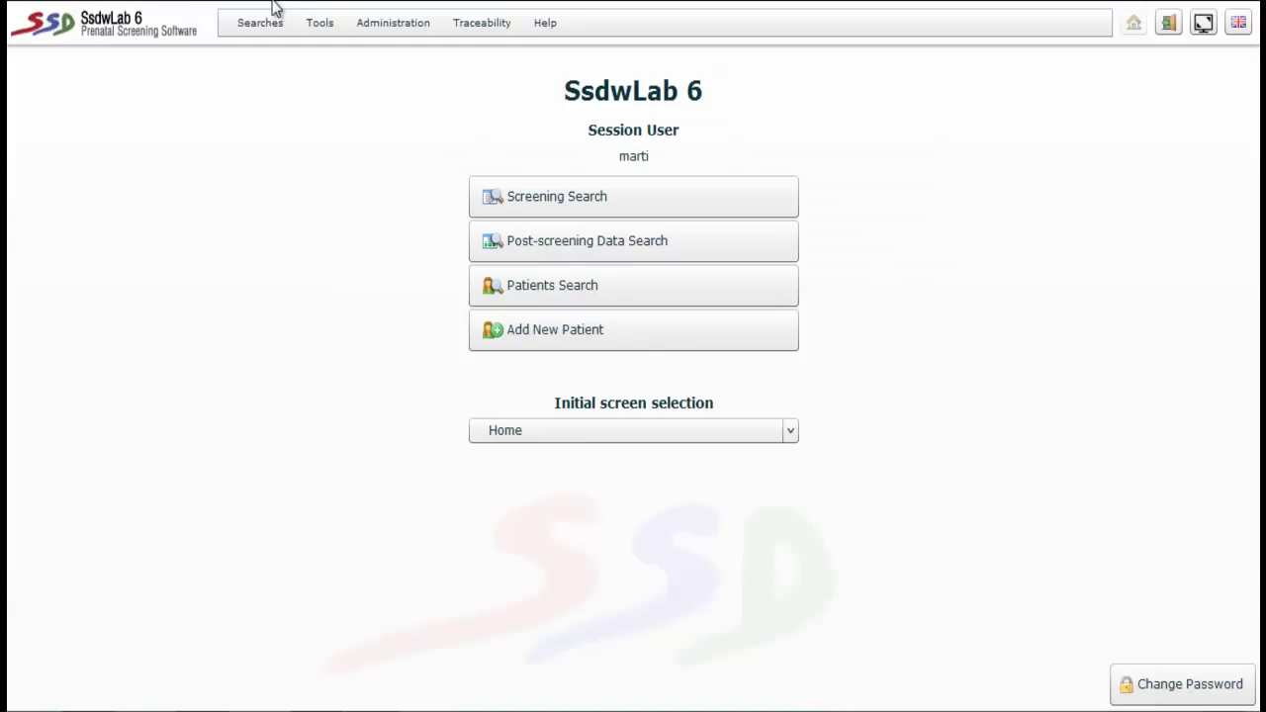
Step: Open the CUSUM Bloodtest report from the quality controls
click(330, 24)
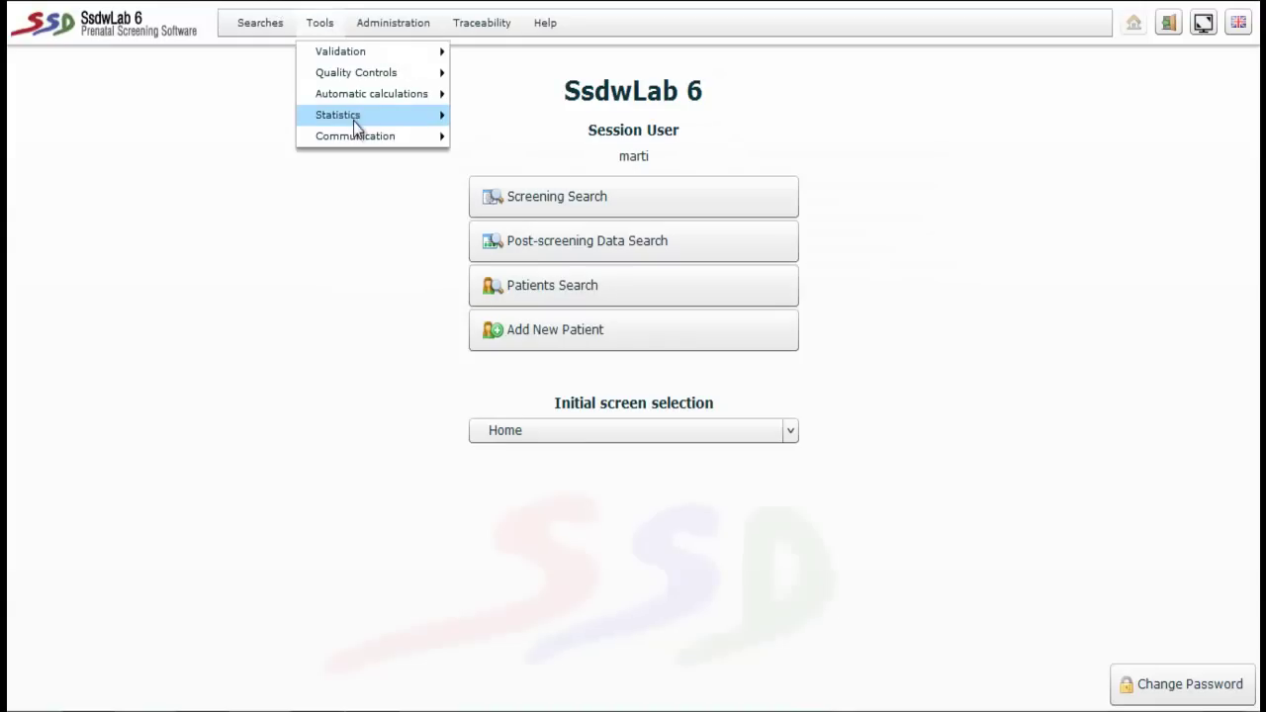
mouse_move(362, 119)
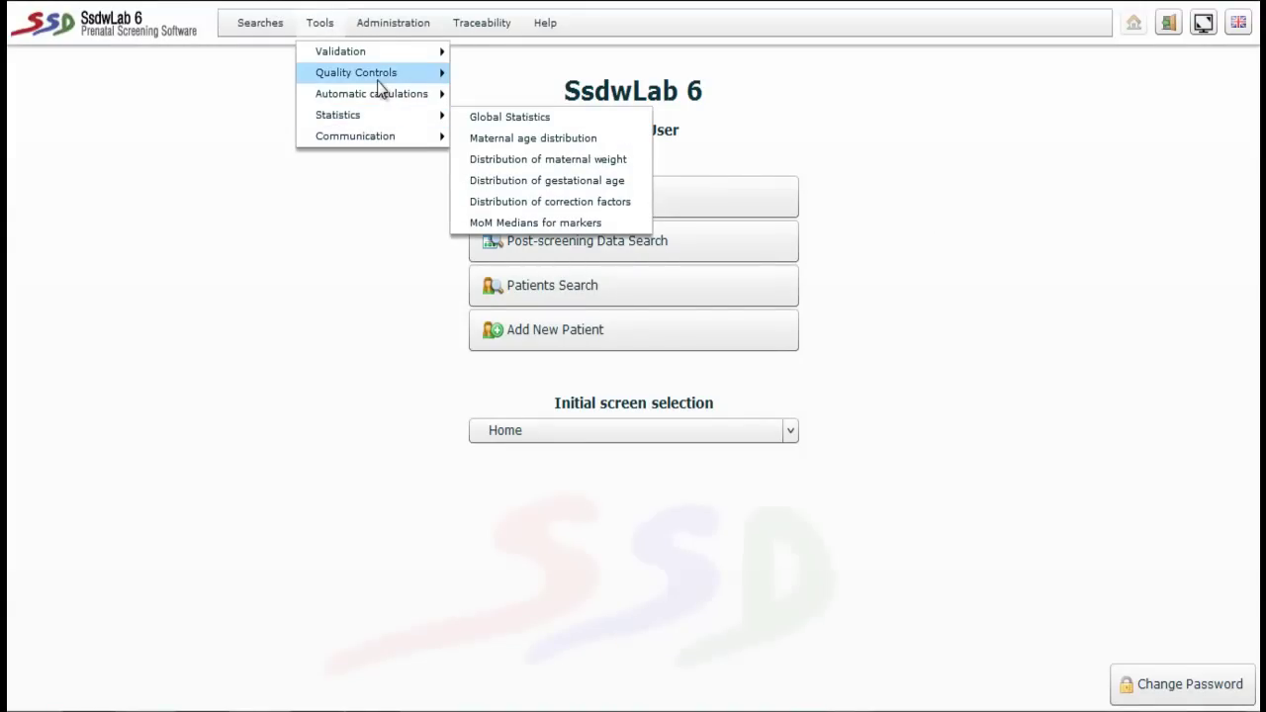
mouse_move(379, 87)
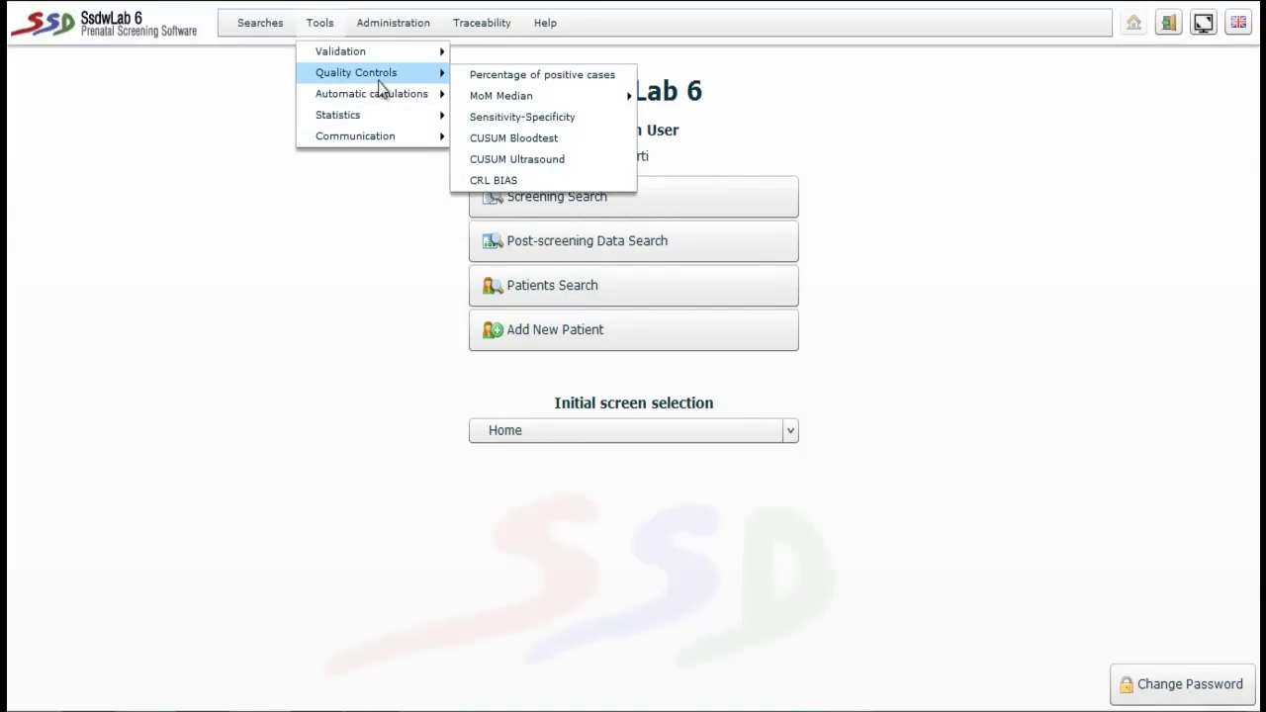
click(514, 142)
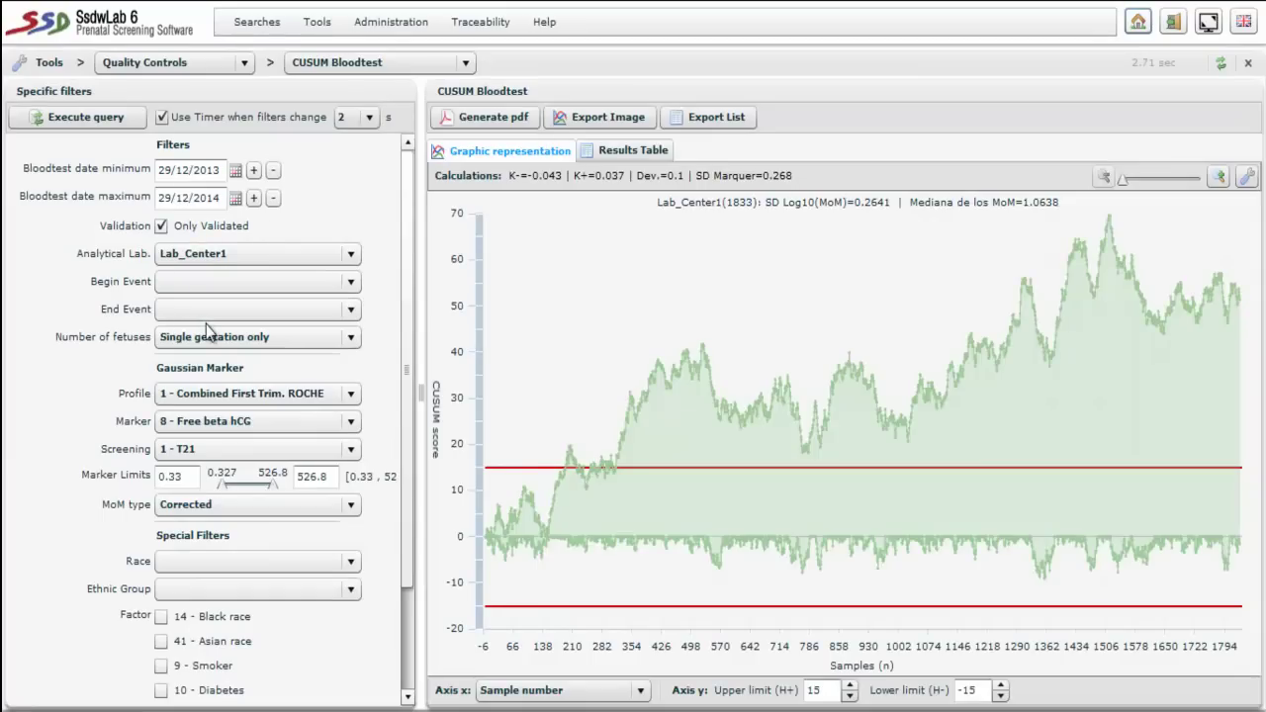
Step: Set the CUSUM Bloodtest profile to 104 - Combined First Trim. ROCHE and the marker to 3 - PAPP-A, and execute the query
click(208, 398)
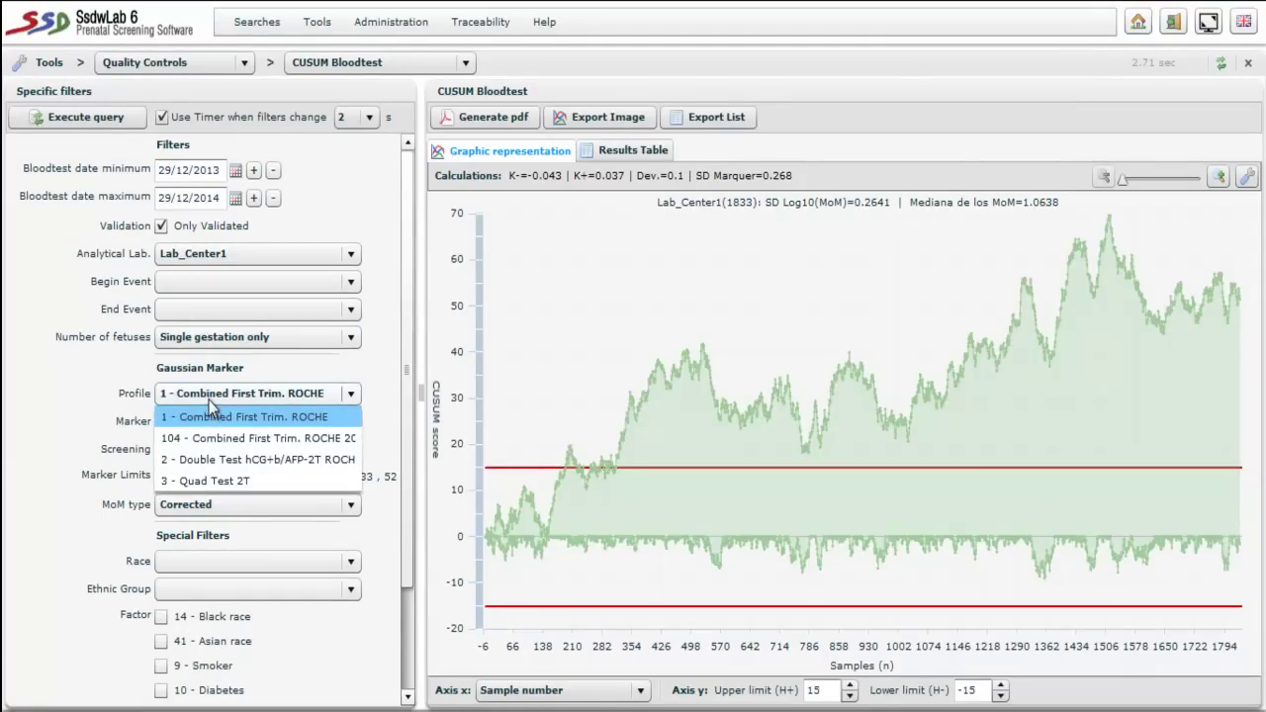
click(209, 442)
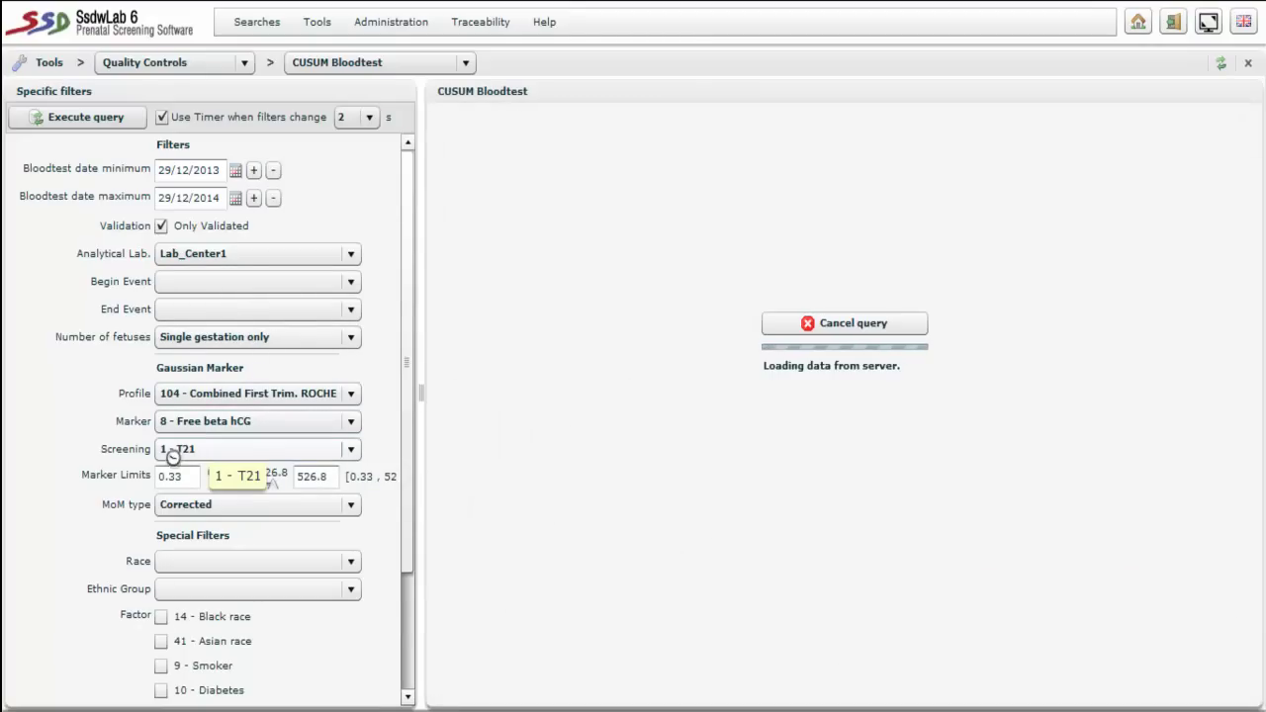
click(206, 420)
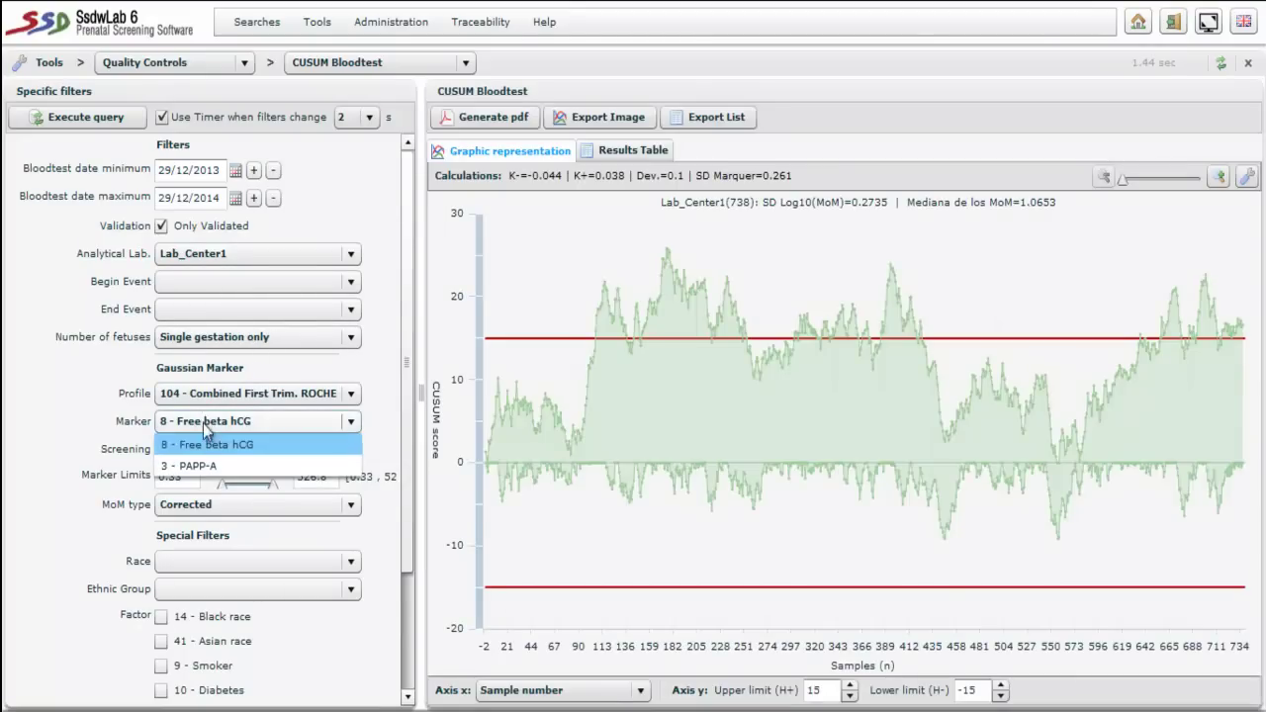
click(195, 466)
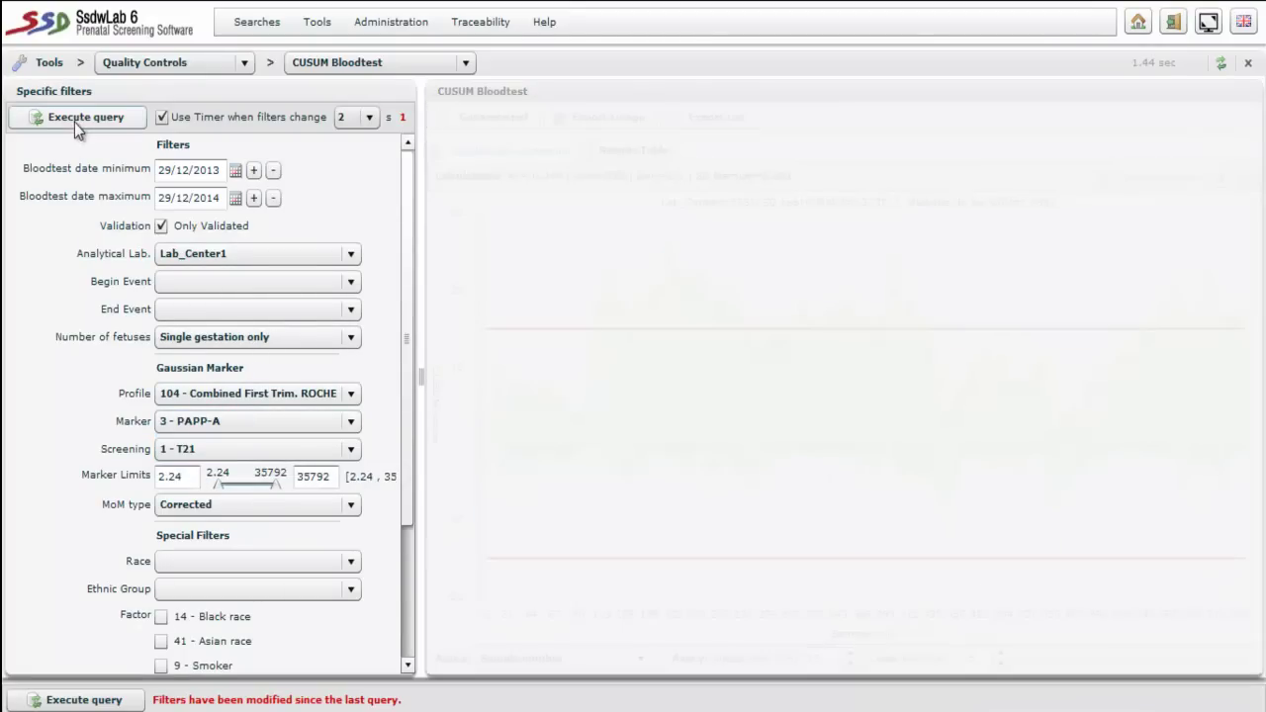
click(79, 121)
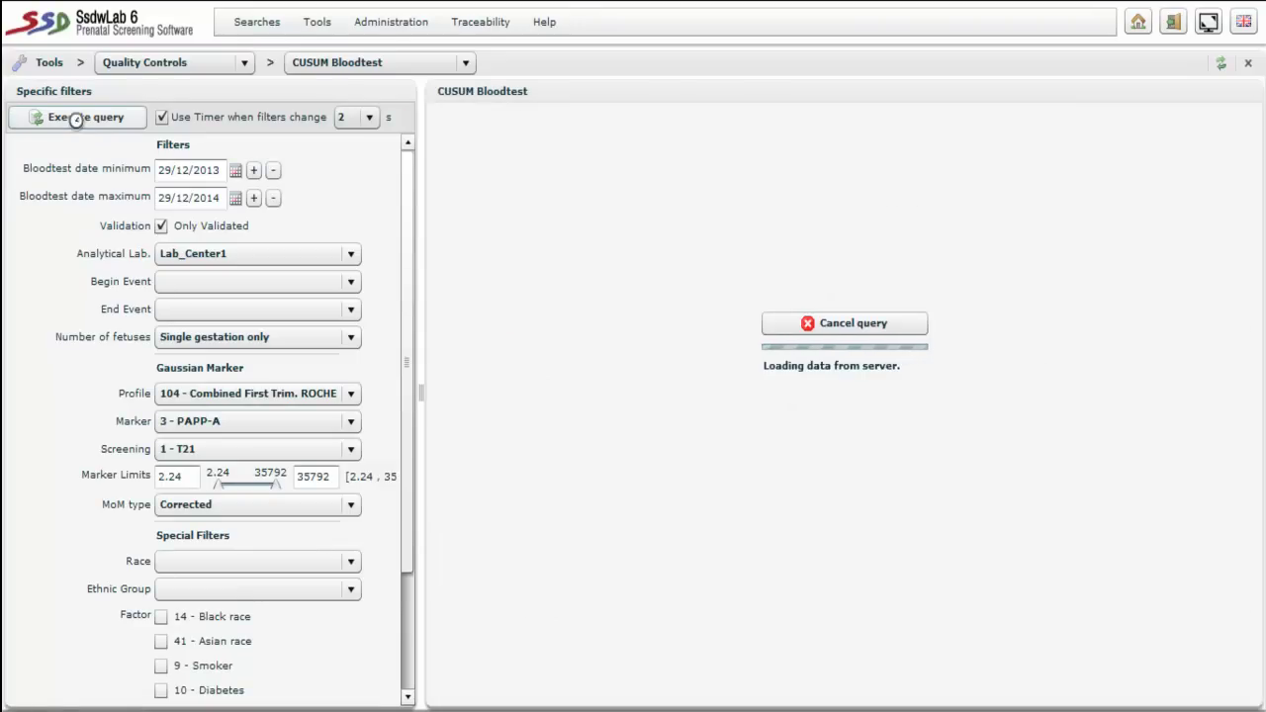